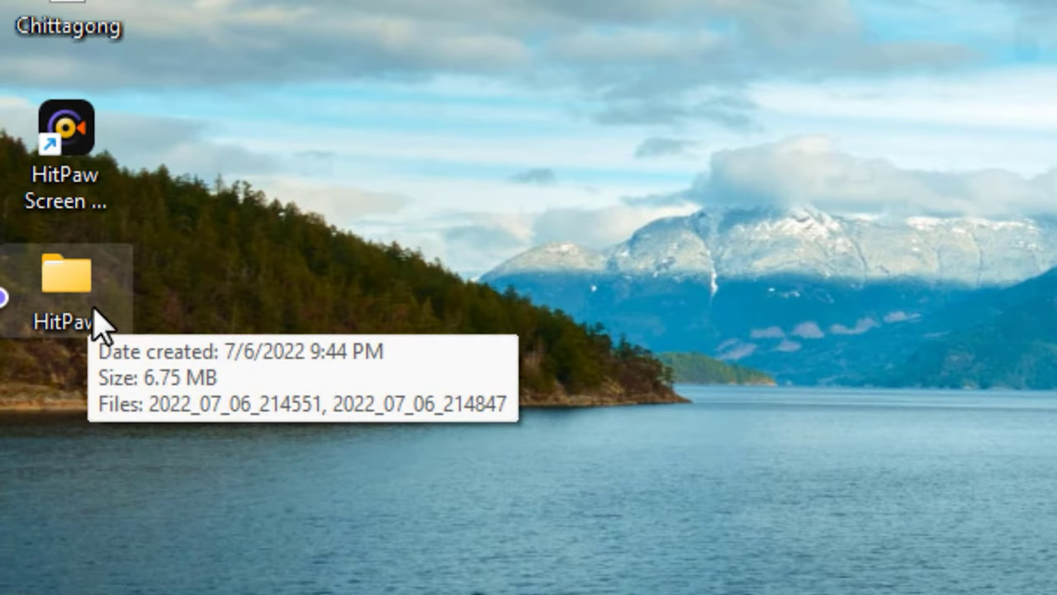
Step: Open the HitPaw folder on the desktop and play recording 2022_07_06_214551 full screen with the volume at 0%, closing the player when finished
double_click(95, 318)
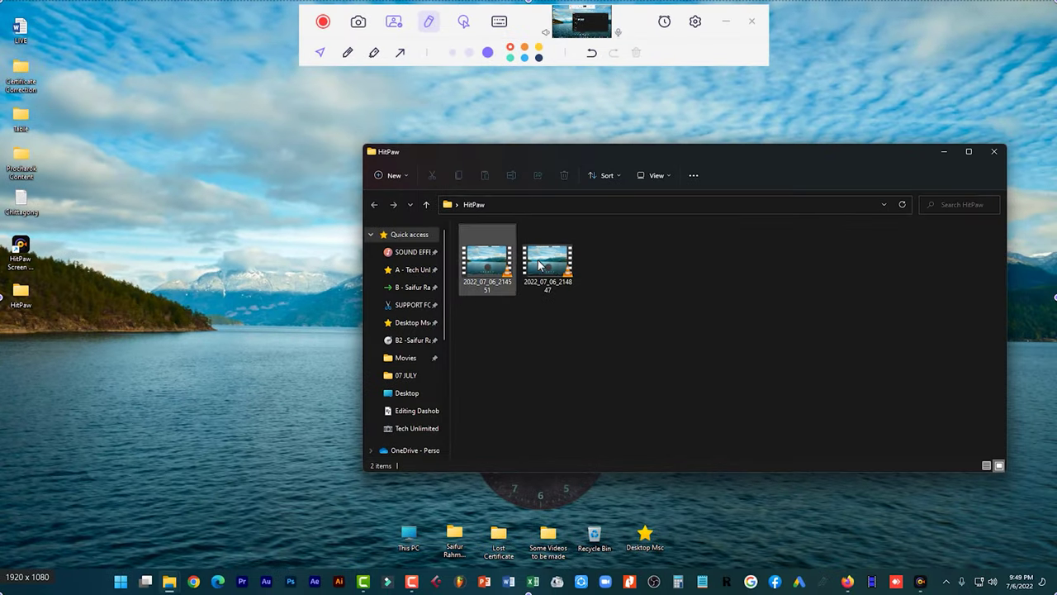
left_click(500, 273)
key("Return")
scroll(629, 370, "down", 5)
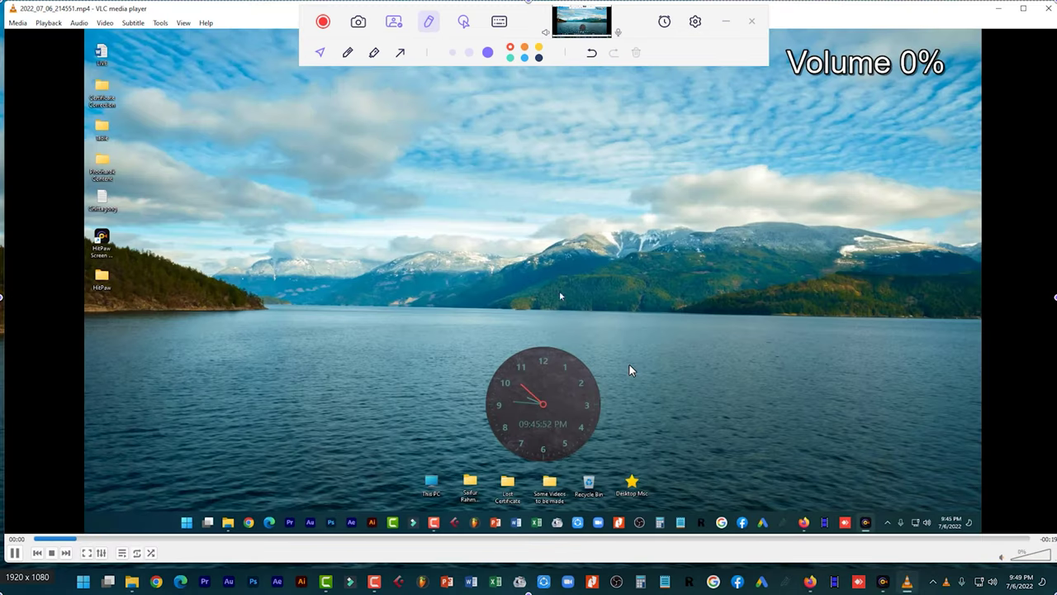
double_click(629, 366)
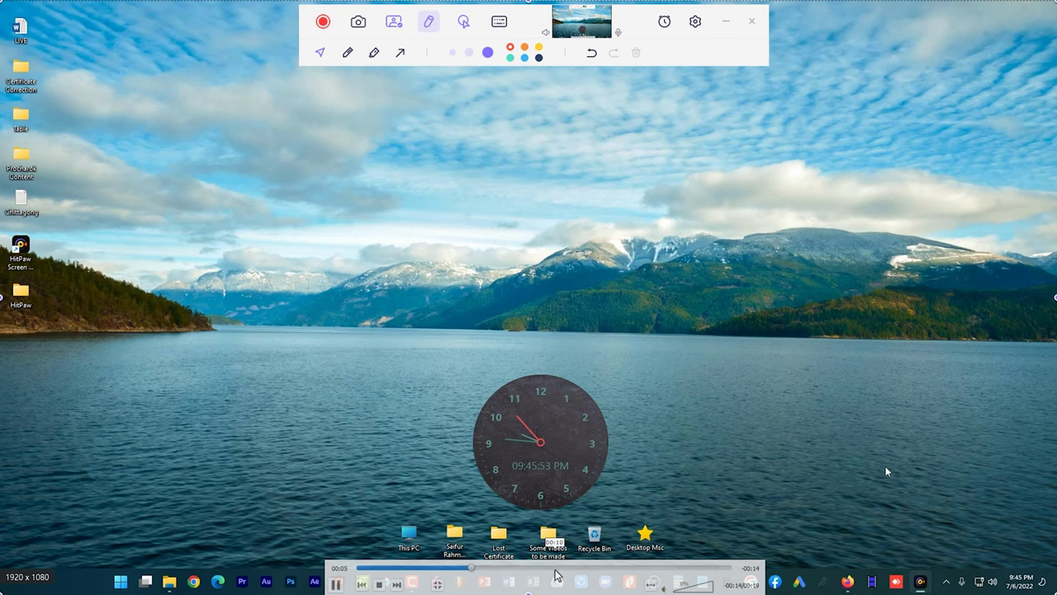
double_click(841, 273)
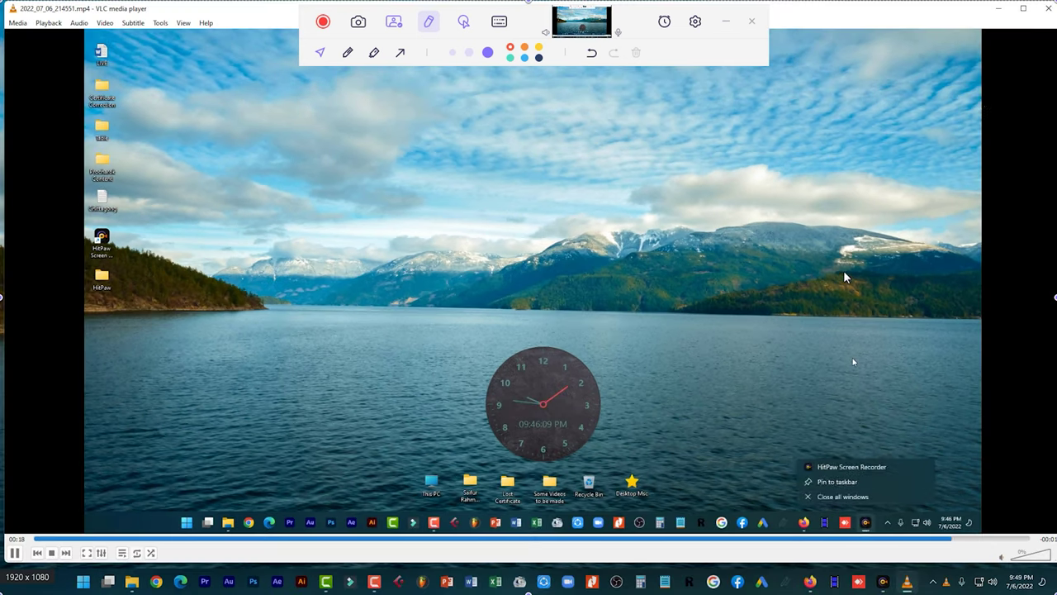
left_click(1046, 9)
Step: Play the second recording, 2022_07_06_214847, from the HitPaw folder in full screen
left_click(564, 281)
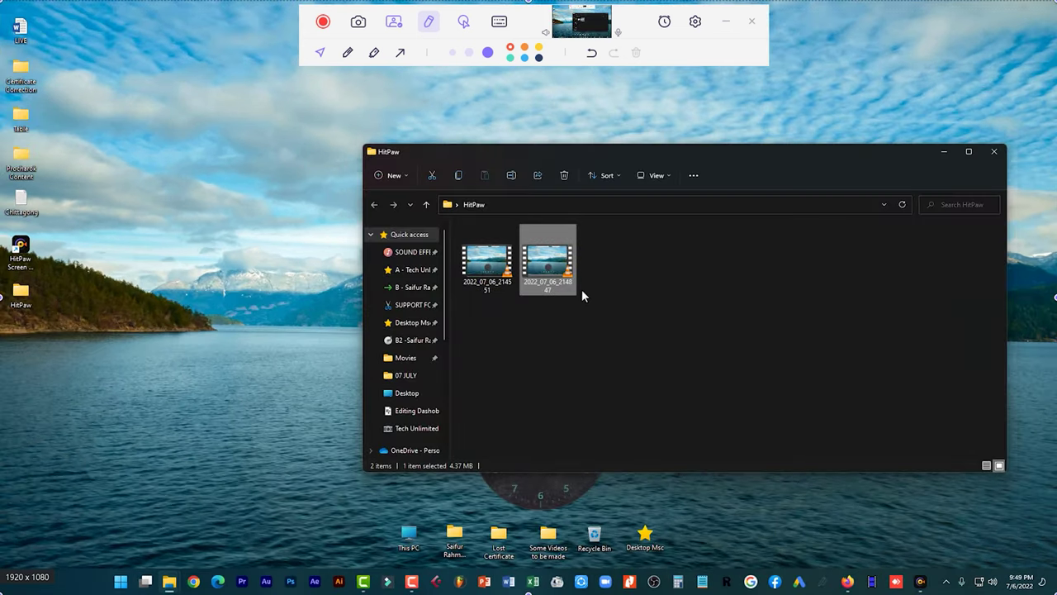
double_click(576, 289)
double_click(634, 335)
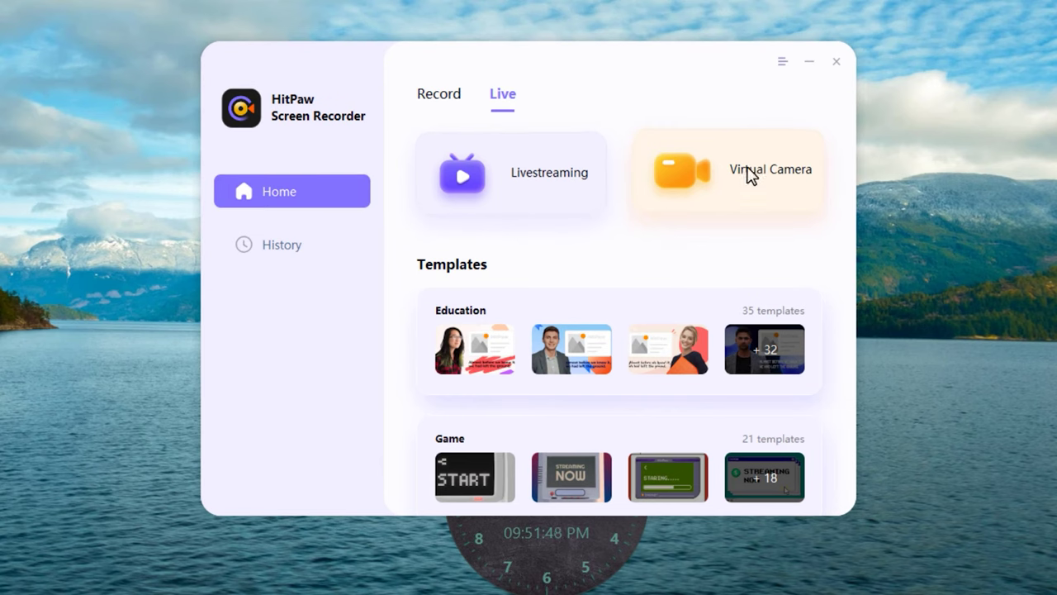
Step: In HitPaw Screen Recorder, open the Game recording mode, review the game windows available for capture, and close it
left_click(440, 96)
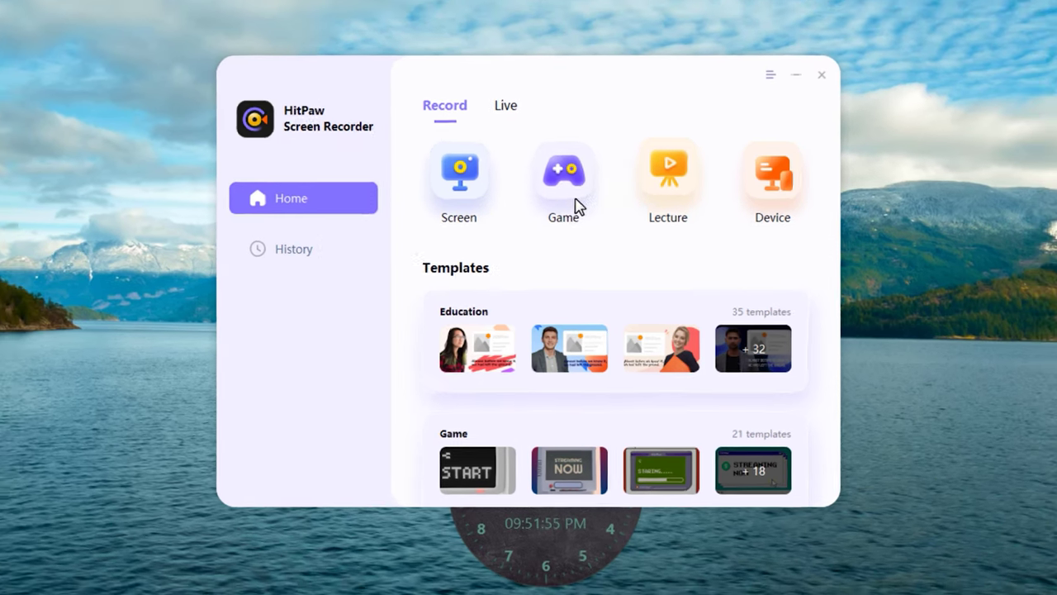
left_click(576, 205)
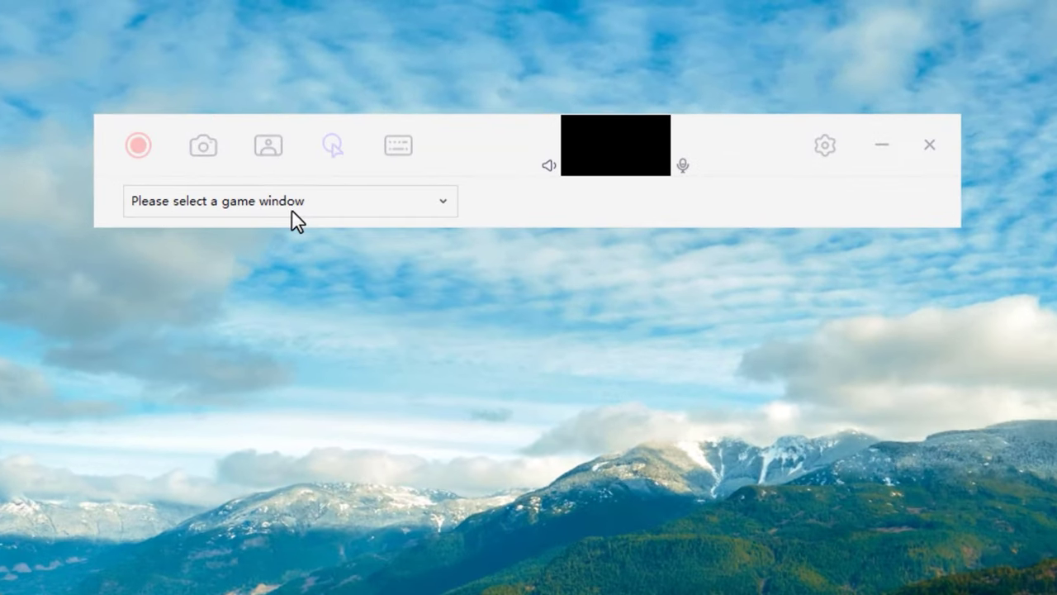
left_click(321, 184)
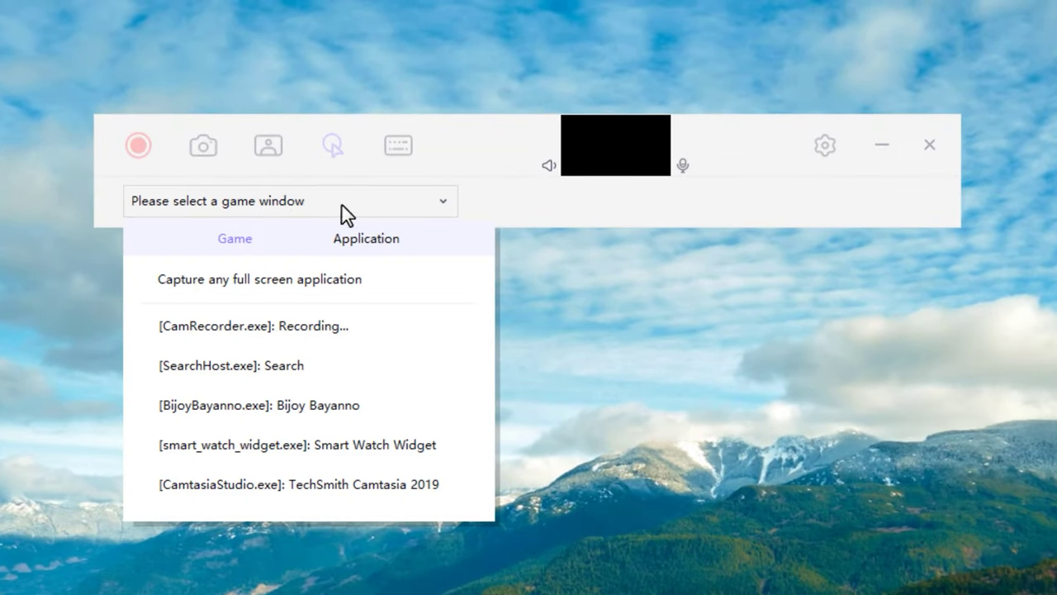
left_click(931, 147)
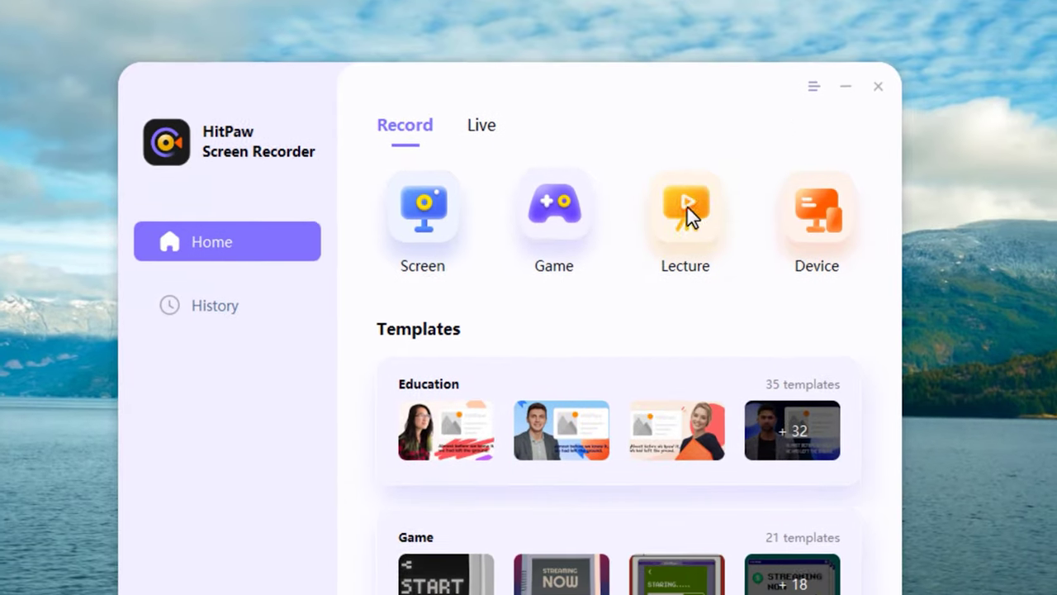
Step: Look over the Lecture recording workspace, close it, and review the options for recording a device
left_click(701, 388)
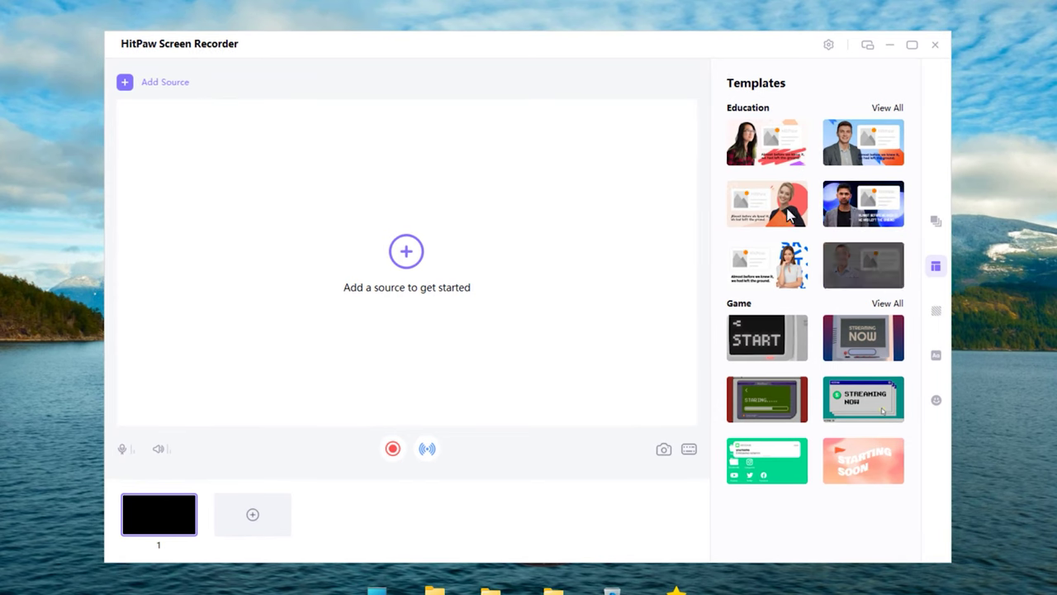
left_click(934, 44)
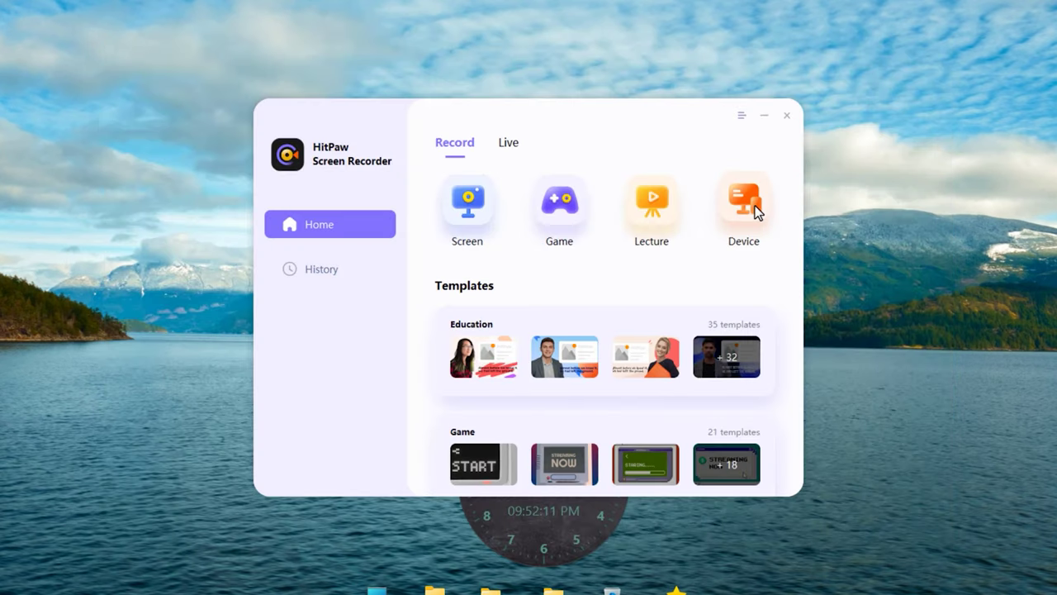
left_click(758, 213)
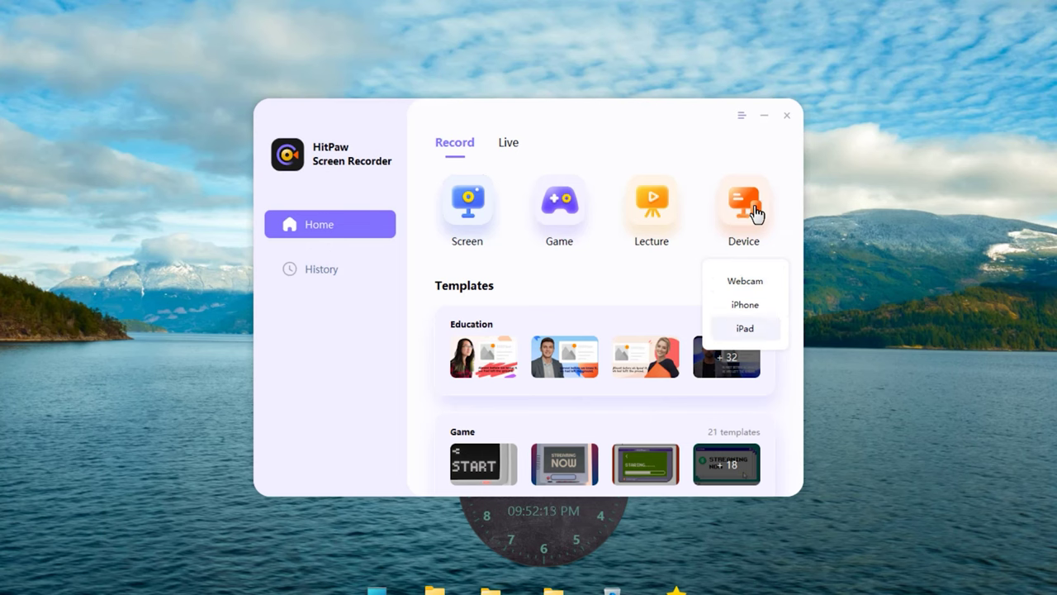
Step: Open the Livestreaming workspace and apply the Education template showing the smiling woman with the orange folder
left_click(508, 145)
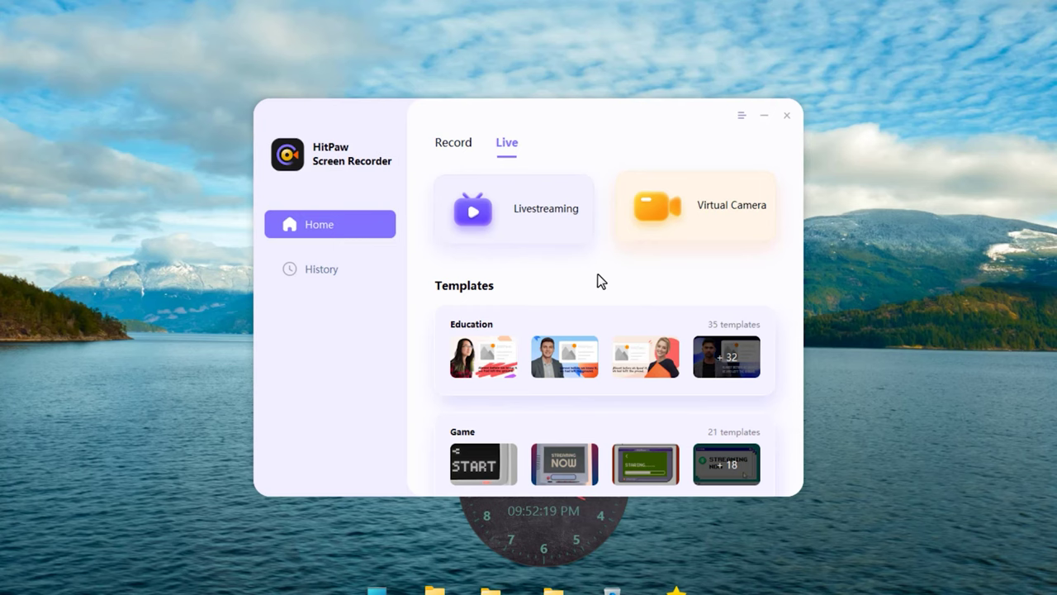
left_click(536, 215)
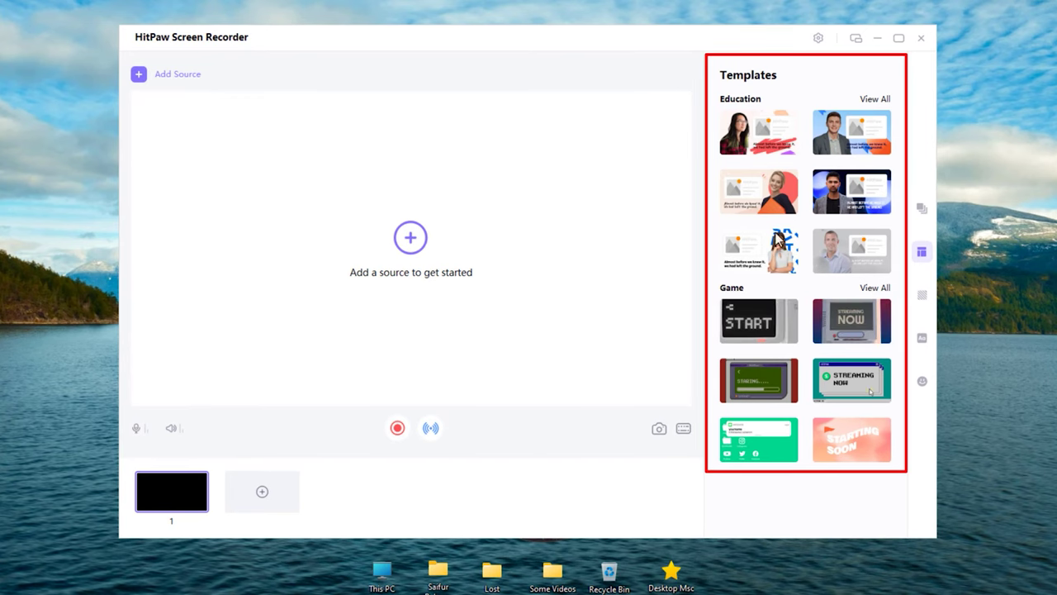
left_click(776, 199)
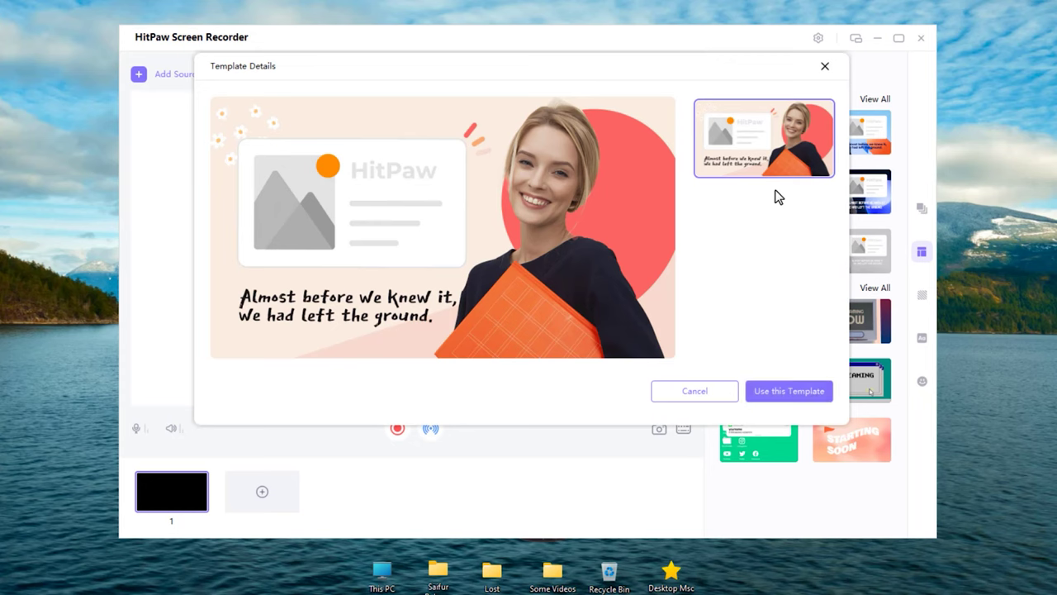
left_click(780, 391)
Step: Toggle the visibility of the Backgrounds source off and on, and shift the camera layer slightly up and to the right
left_click(590, 235)
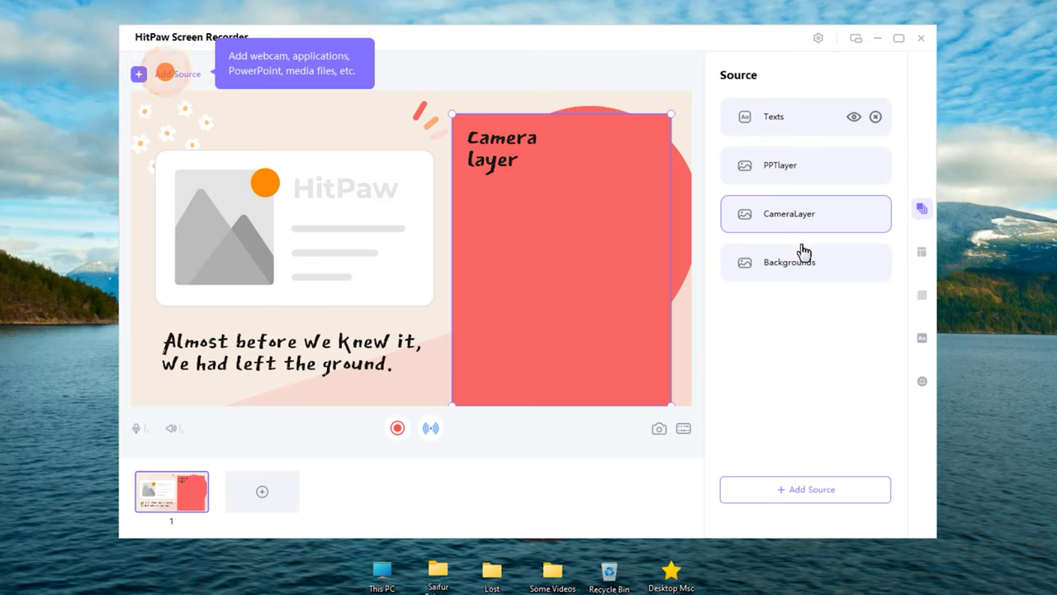
left_click(807, 273)
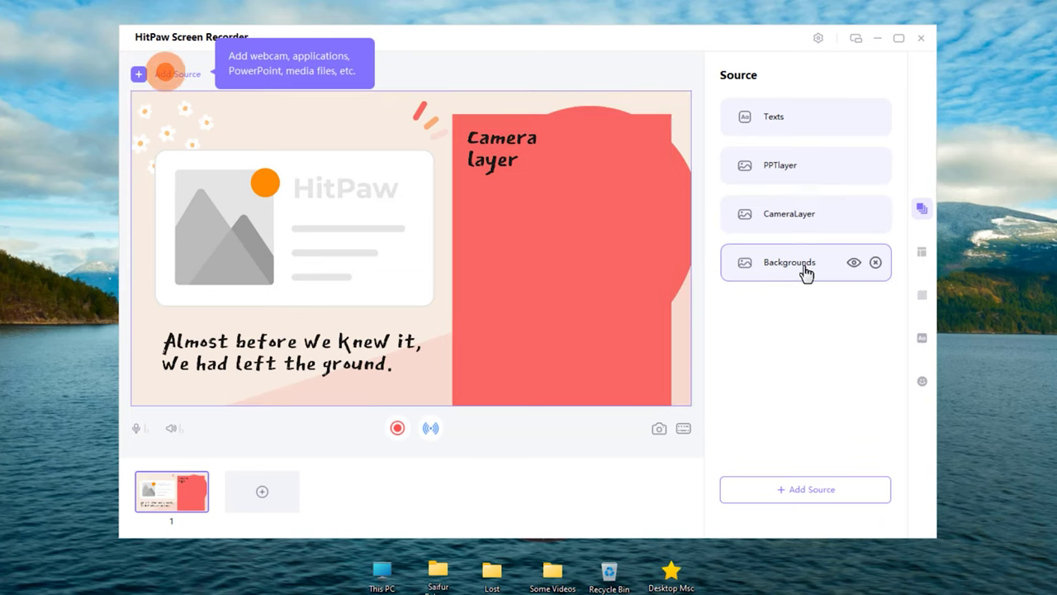
left_click(854, 263)
left_click(853, 262)
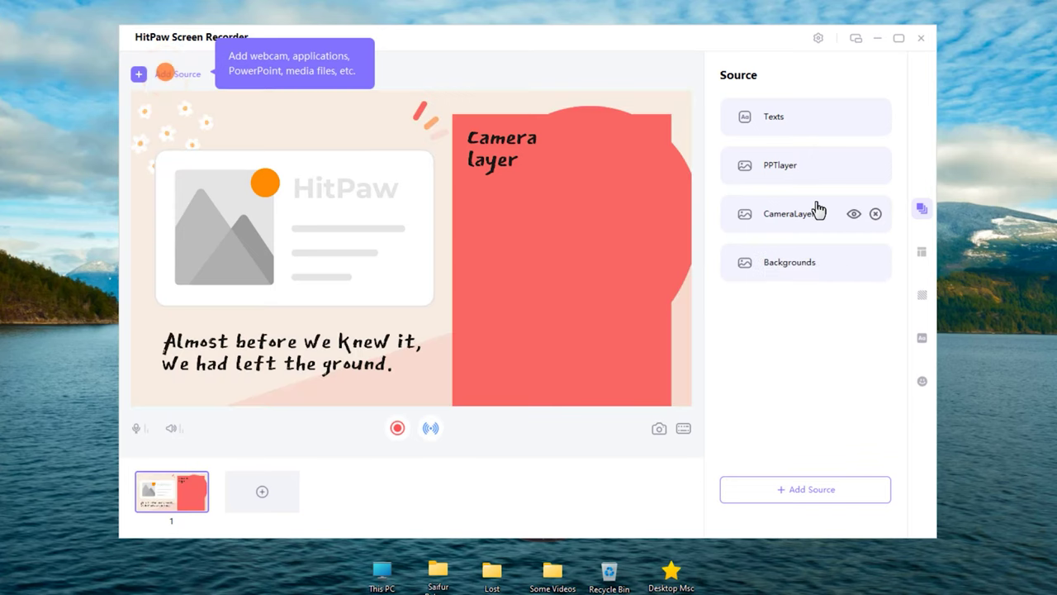
left_click_drag(605, 155, 517, 146)
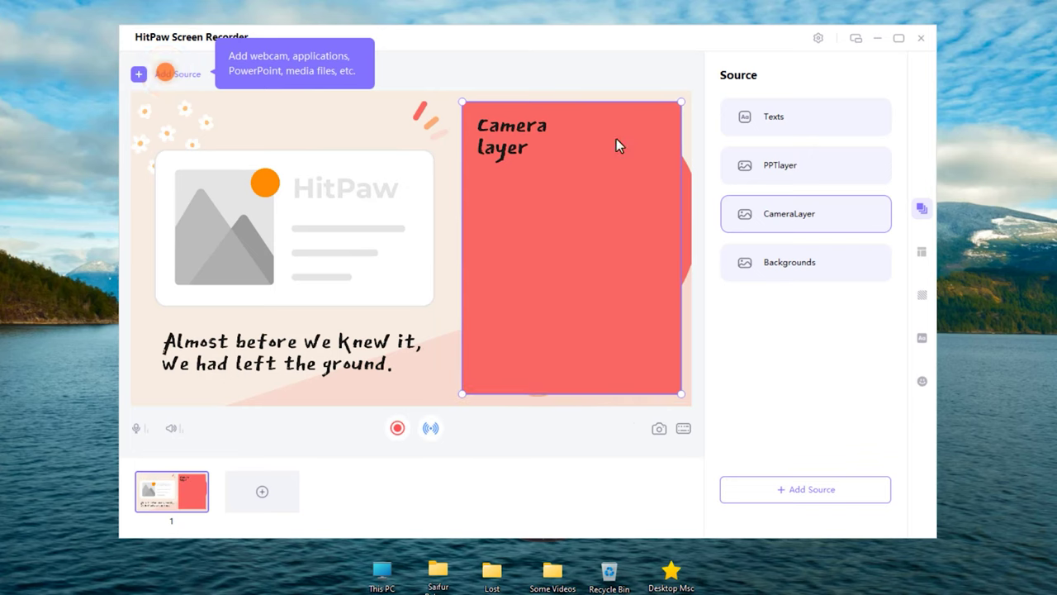
Step: Replace the caption text with "Tech Unlimited" and set its font to 321impact
left_click(782, 133)
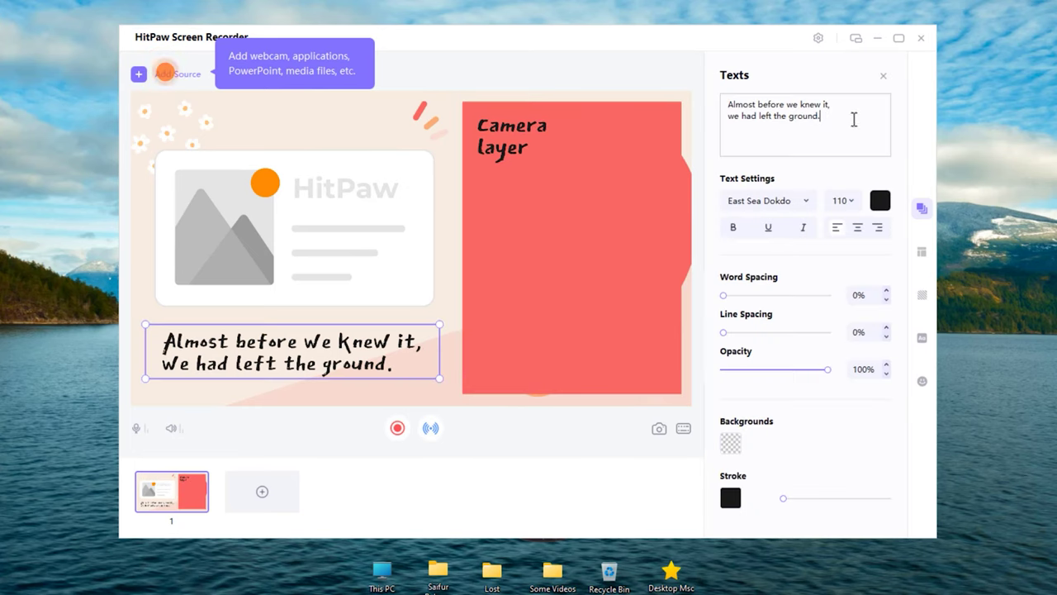
key("ctrl+a")
type("T")
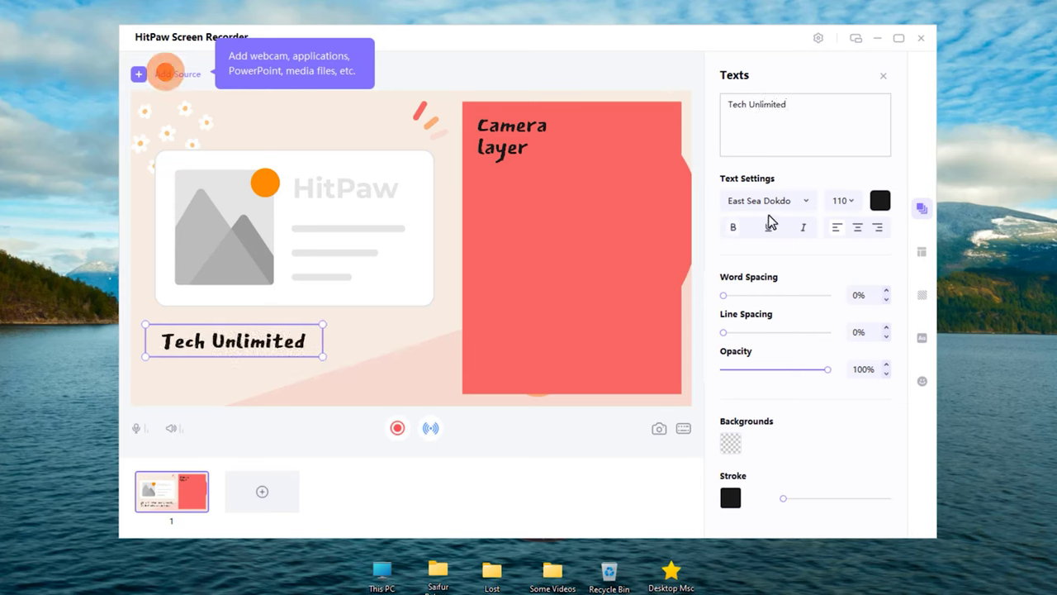
left_click(810, 204)
left_click(781, 312)
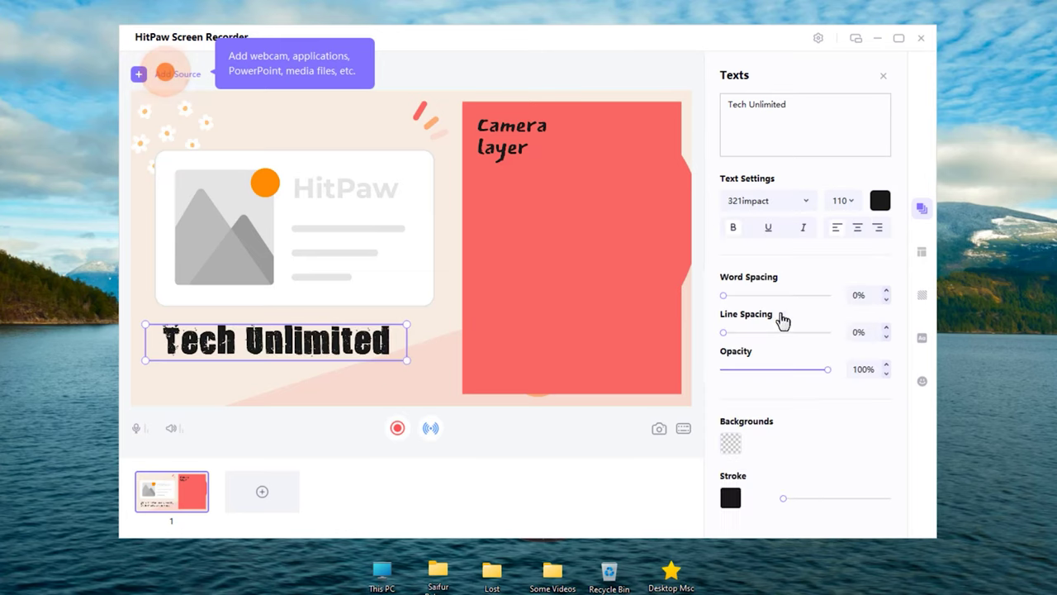
Step: Check which canvas areas correspond to the CameraLayer and PPTlayer sources by selecting each in turn
left_click(506, 150)
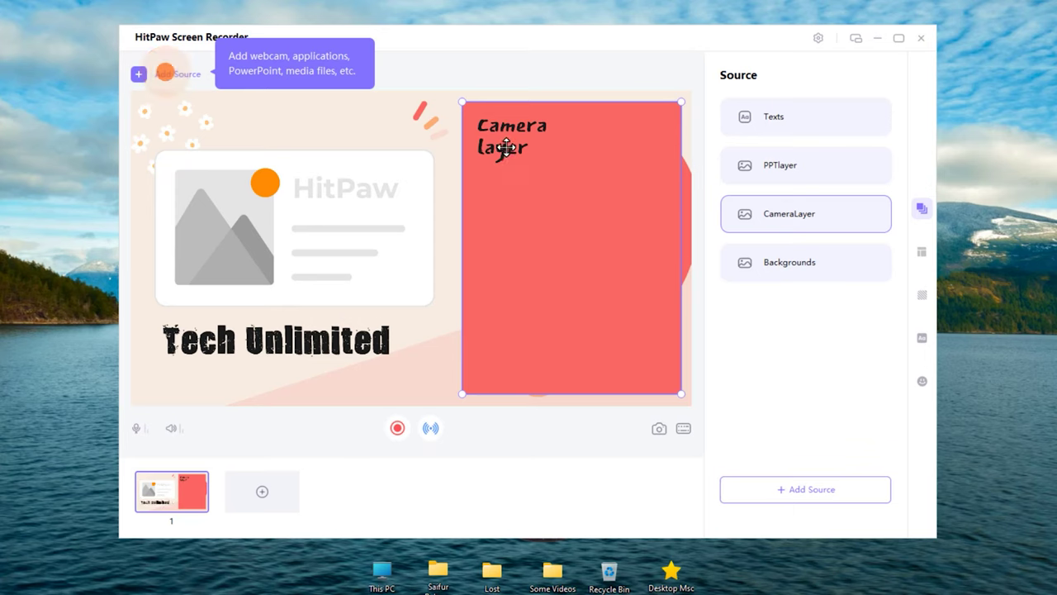
left_click(329, 243)
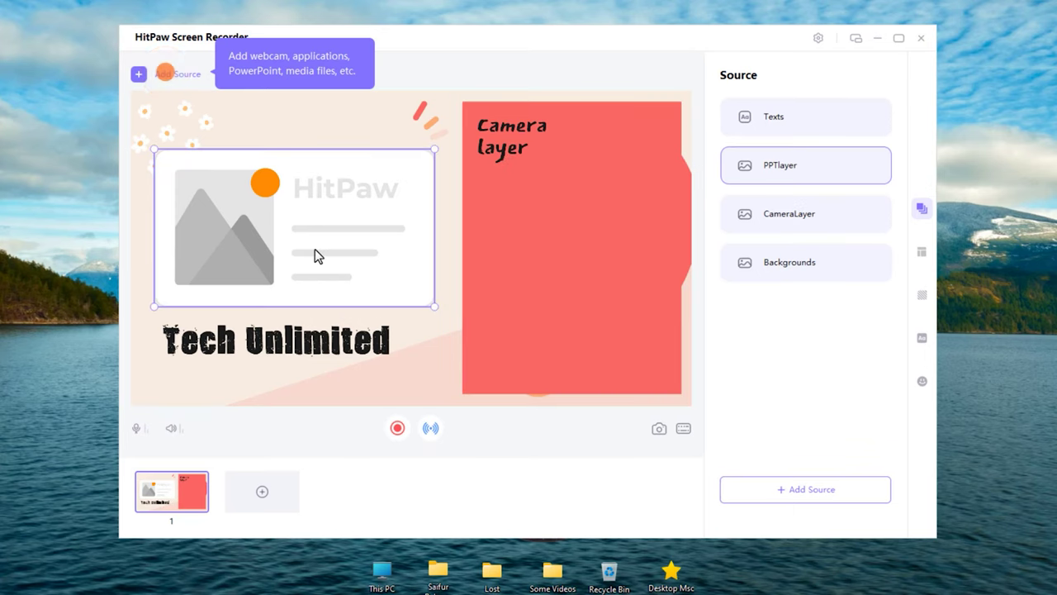
left_click(791, 213)
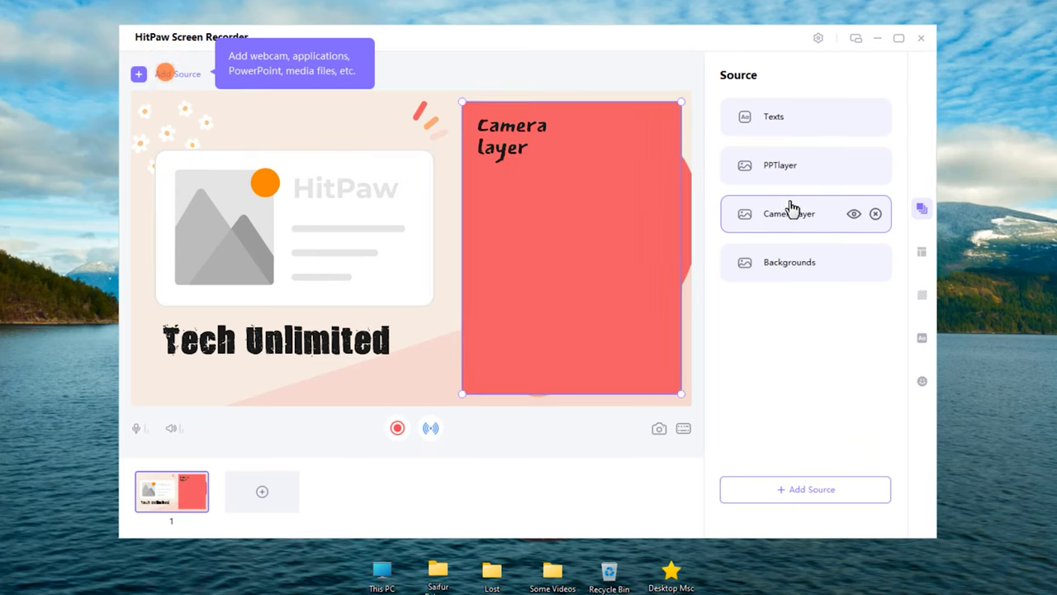
left_click(783, 167)
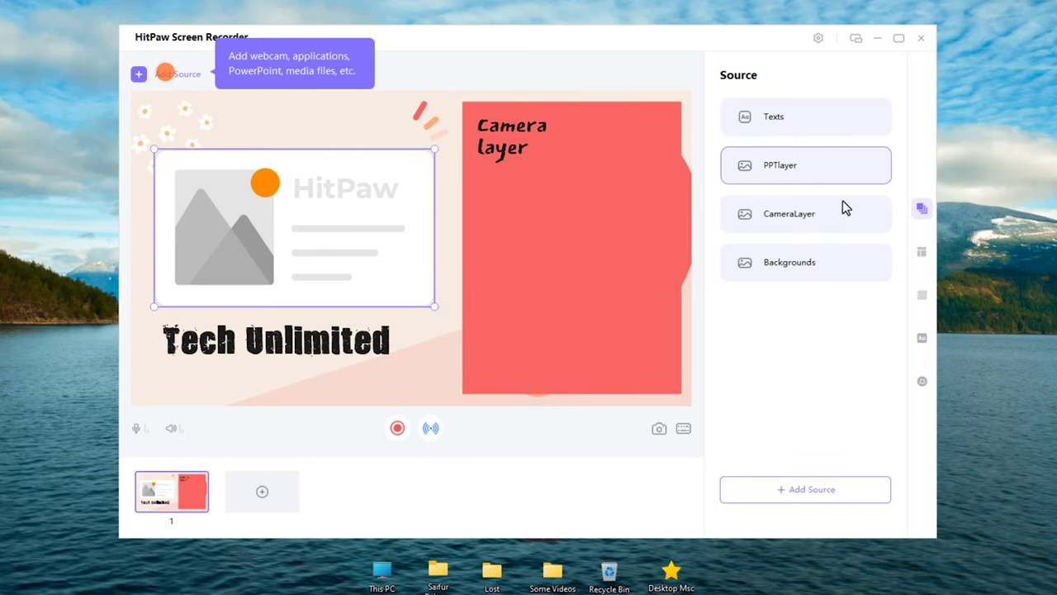
Step: Try the plain dark blue scene background, and settle on the purple one with overlapping abstract shapes
left_click(922, 253)
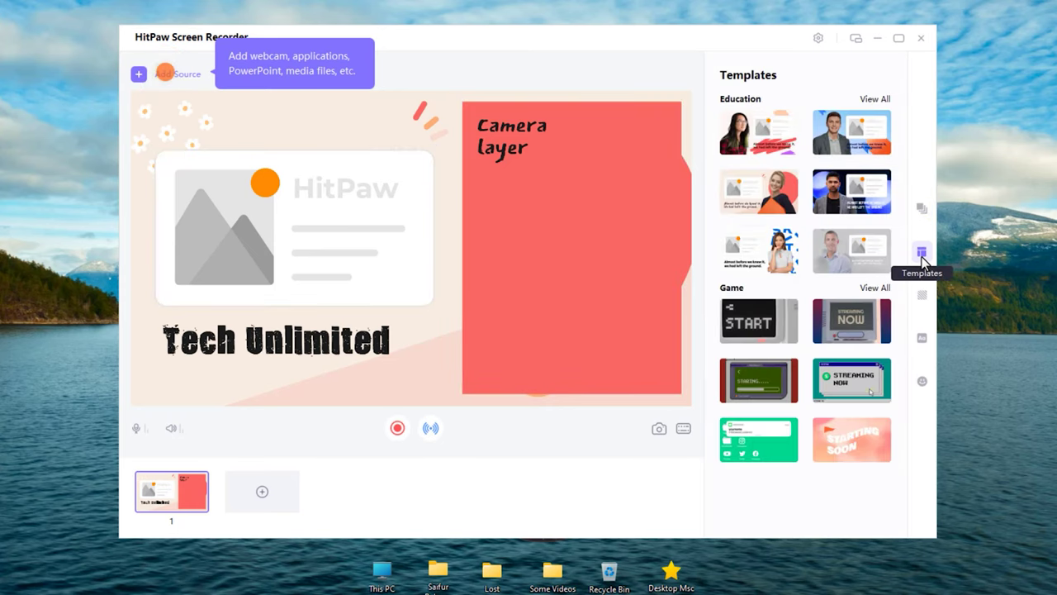
left_click(922, 294)
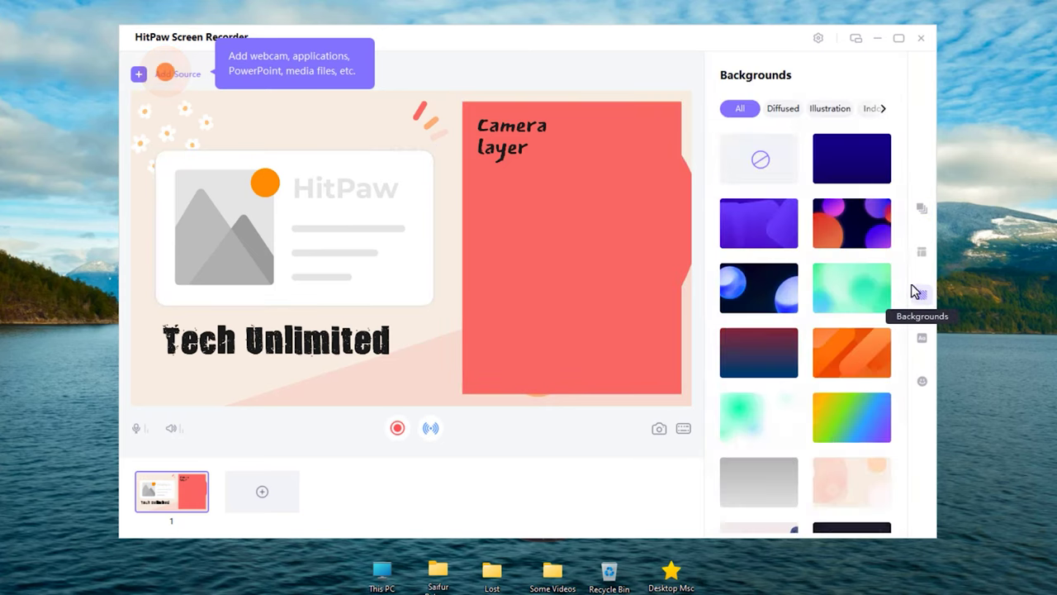
left_click(784, 232)
left_click(864, 174)
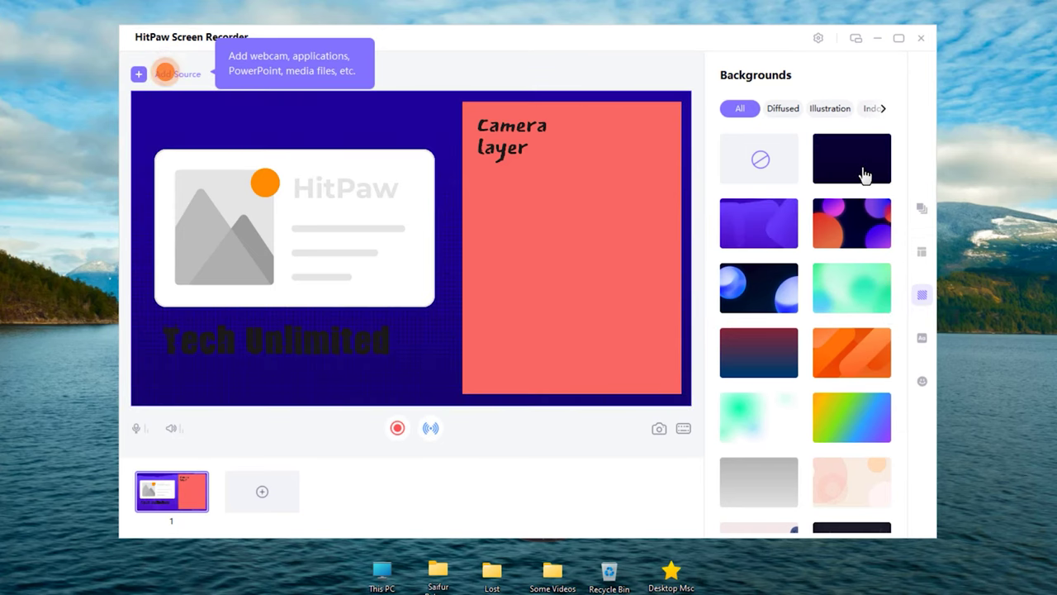
left_click(781, 234)
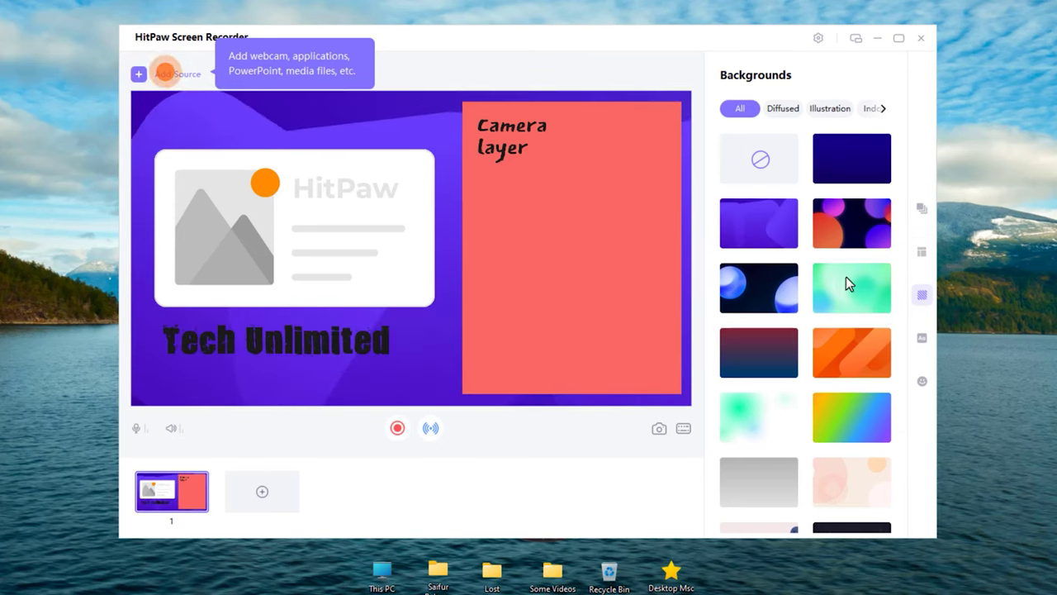
Step: Add an "Abc." text in the yellow Zilla Slab Highlight style, enlarge it to size 209, and place it low on the camera layer
left_click(923, 337)
scroll(875, 388, "down", 1)
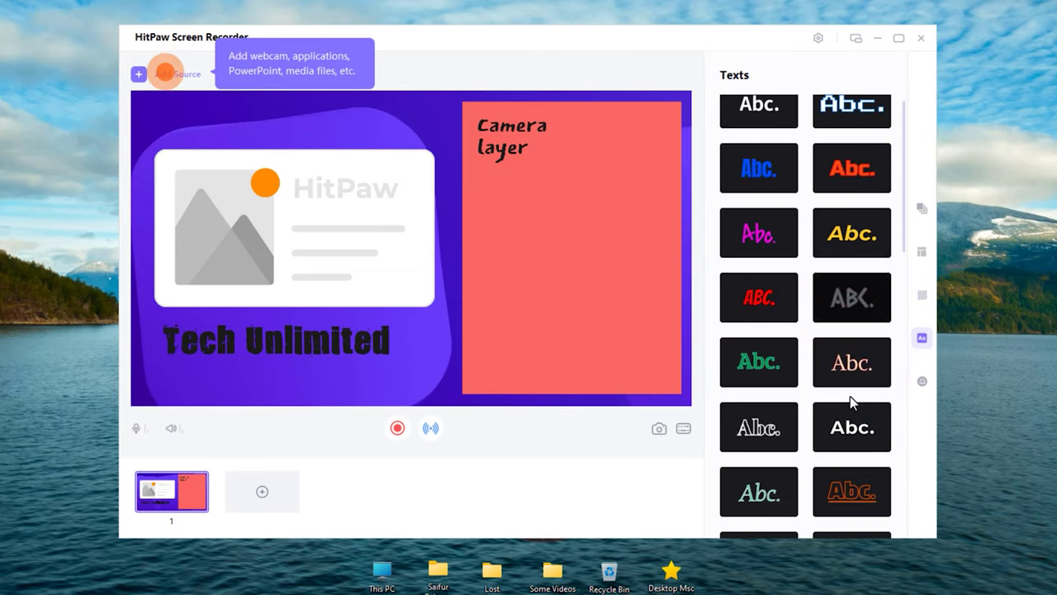
scroll(854, 401, "down", 3)
left_click(850, 438)
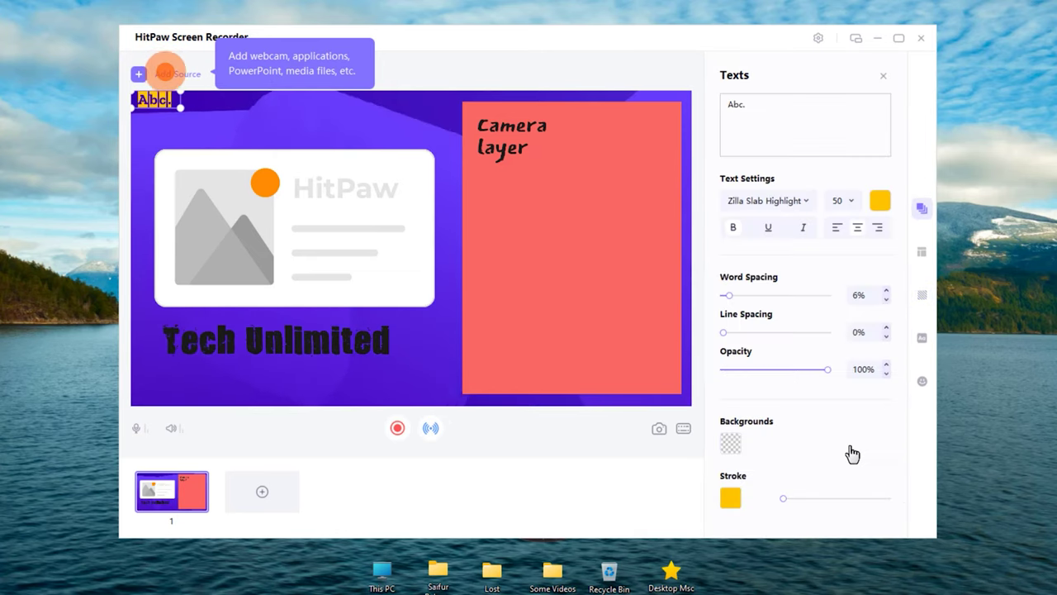
left_click_drag(150, 95, 594, 380)
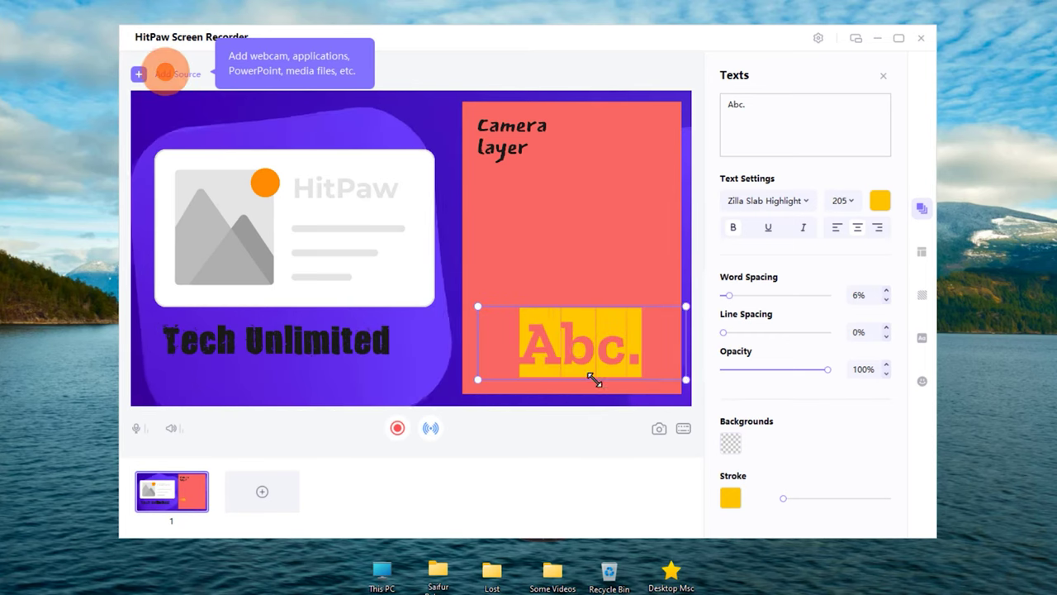
left_click_drag(551, 342, 562, 352)
Step: Change the color of the "Abc." text from the basic colors to the darkest red
left_click(880, 200)
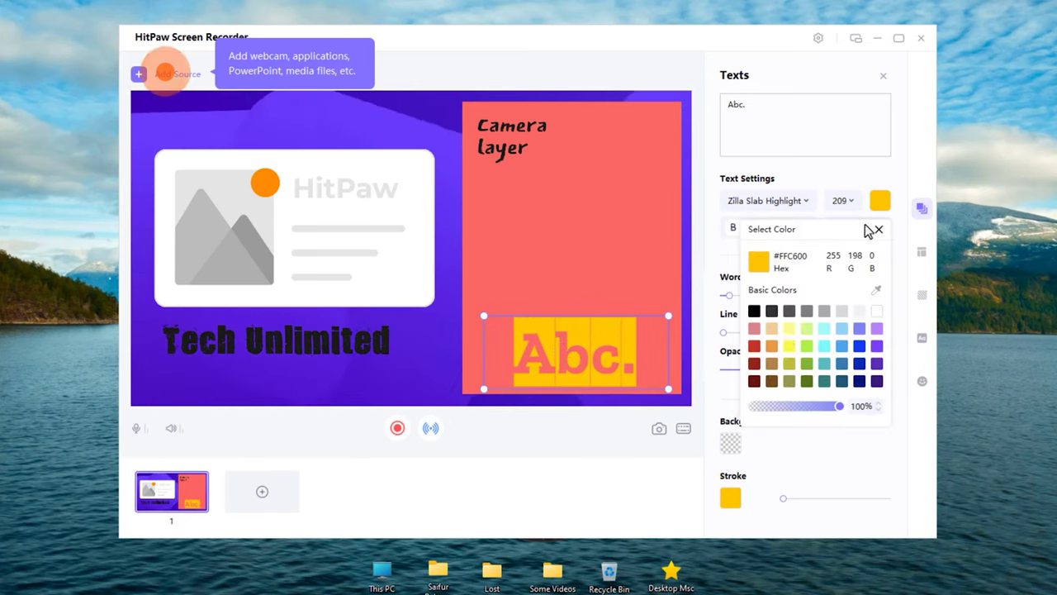
left_click(753, 382)
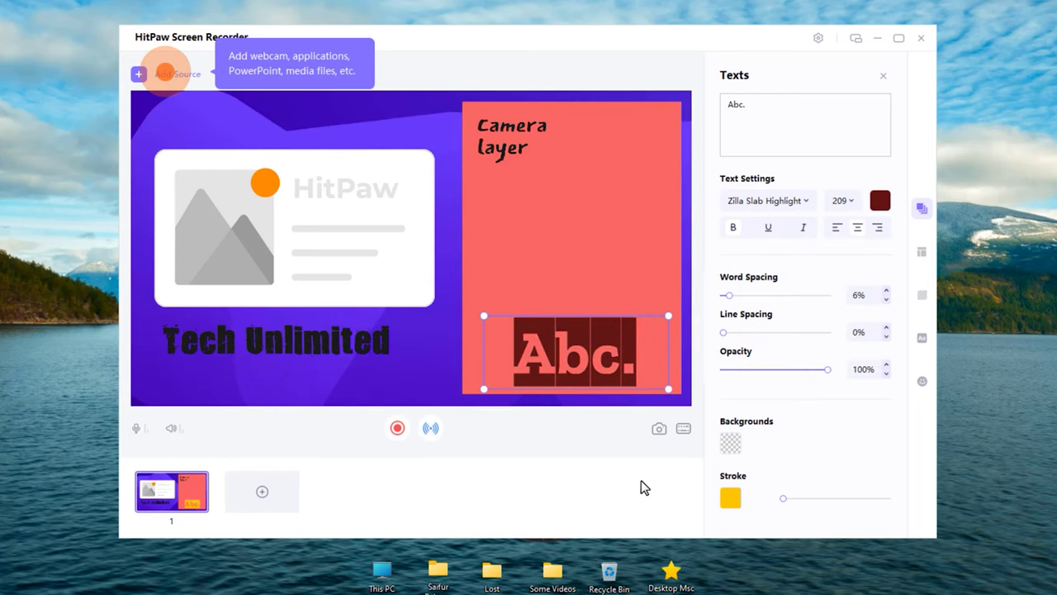
left_click(157, 77)
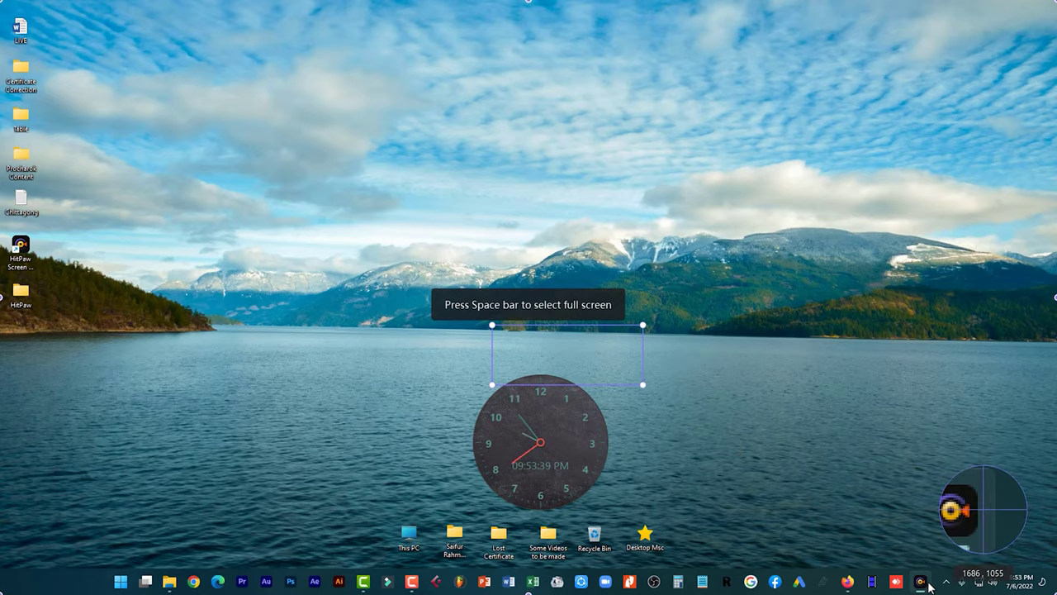
left_click_drag(929, 585, 862, 518)
left_click_drag(358, 268, 299, 231)
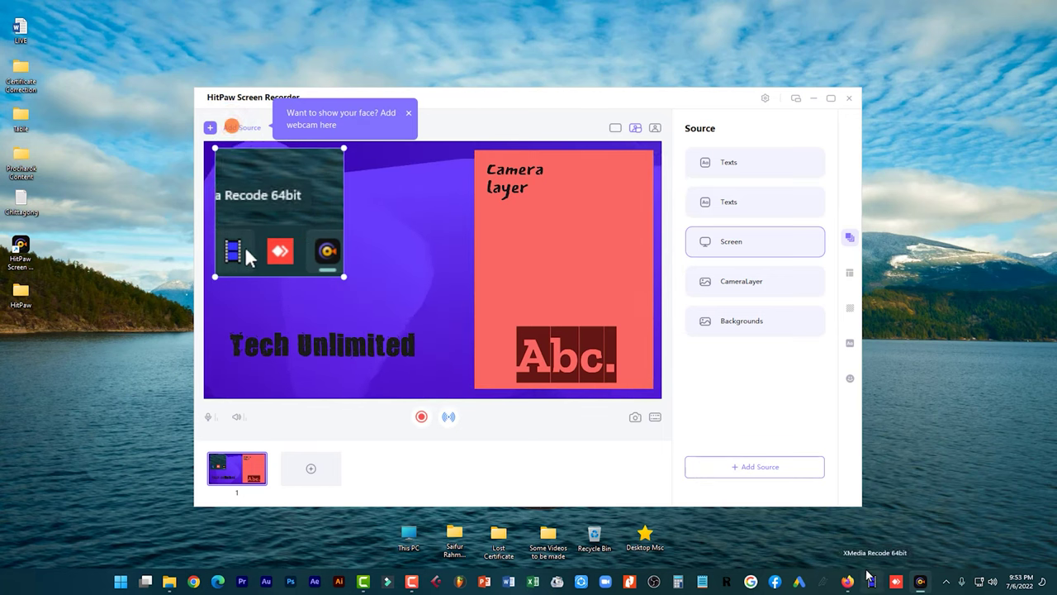
double_click(328, 278)
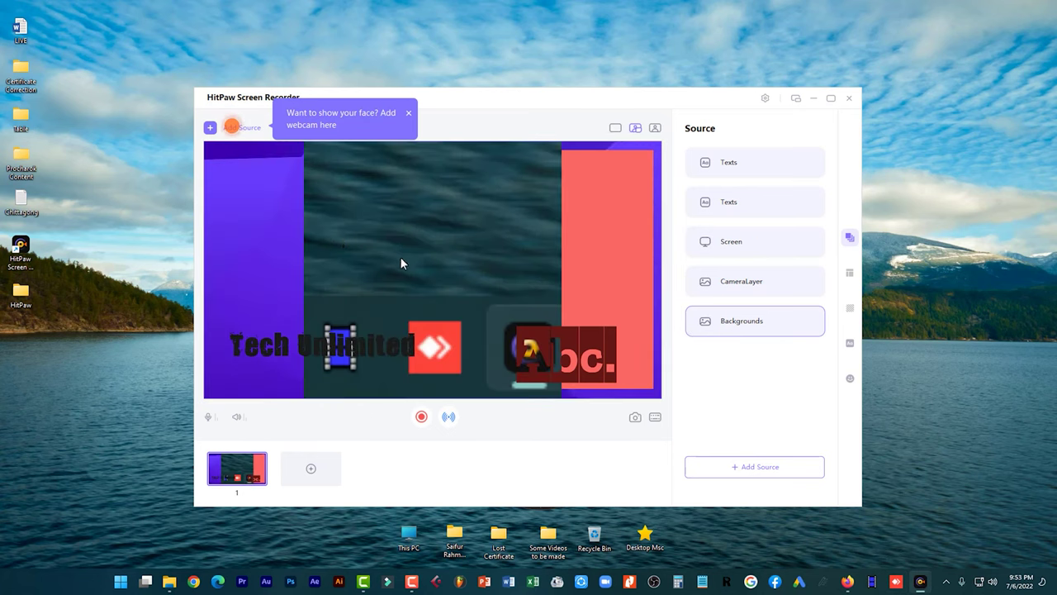
double_click(401, 263)
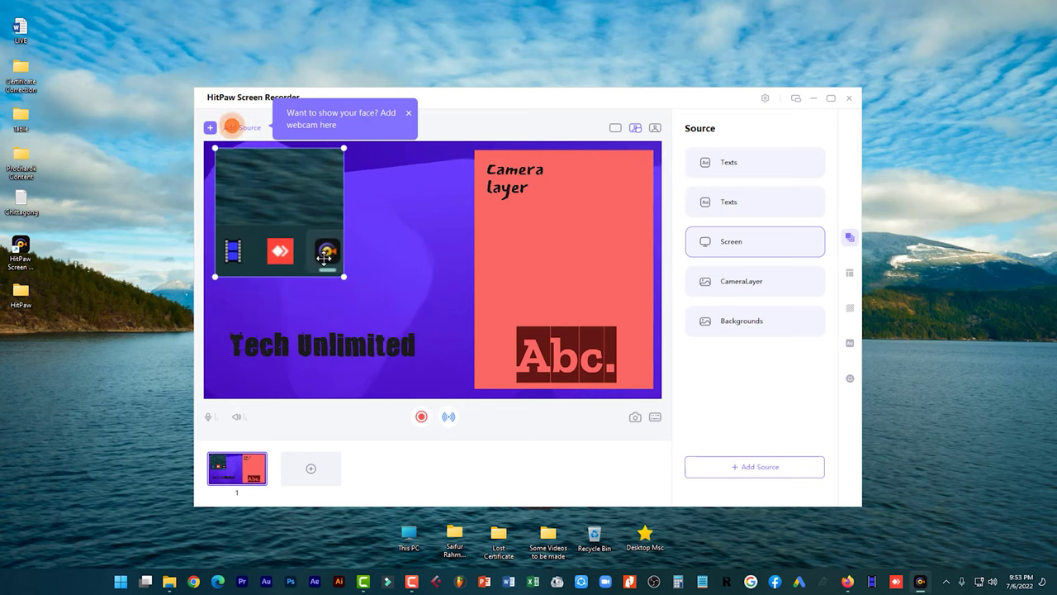
right_click(331, 232)
left_click(281, 246)
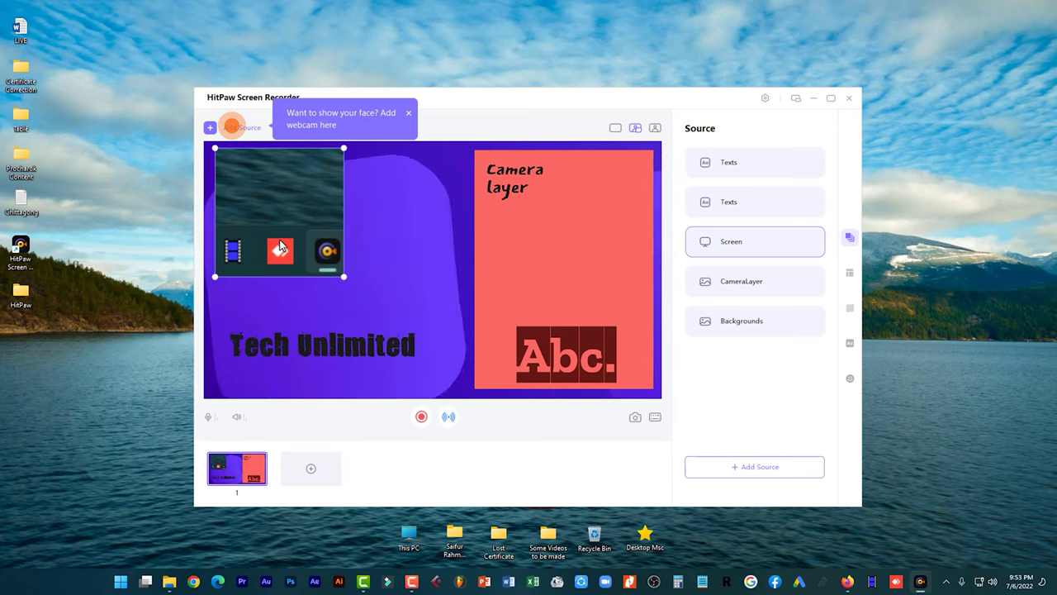
left_click(811, 242)
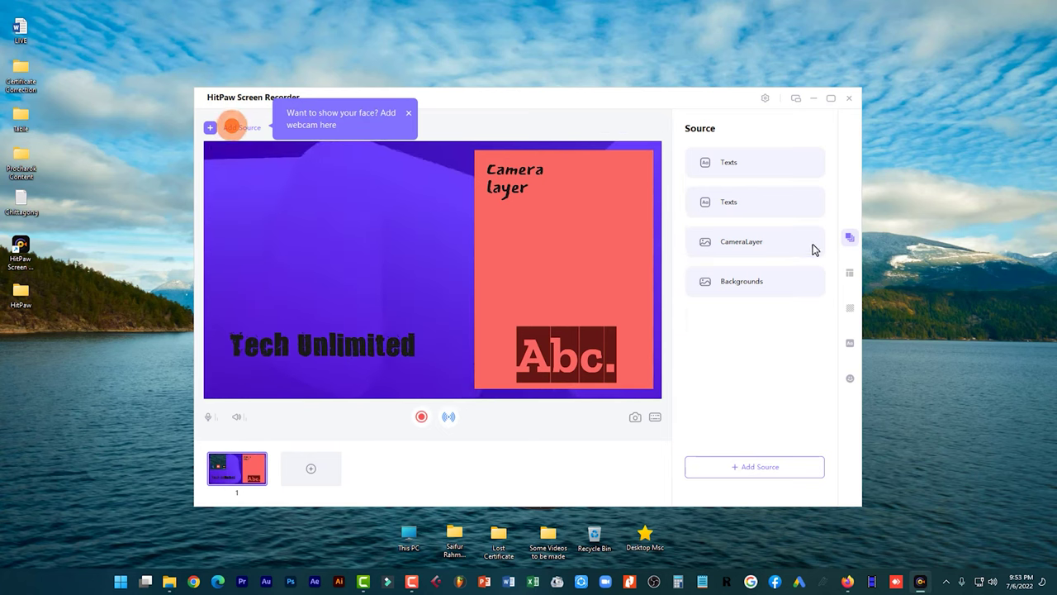
Step: Add a Screen source that captures the full screen
left_click(211, 128)
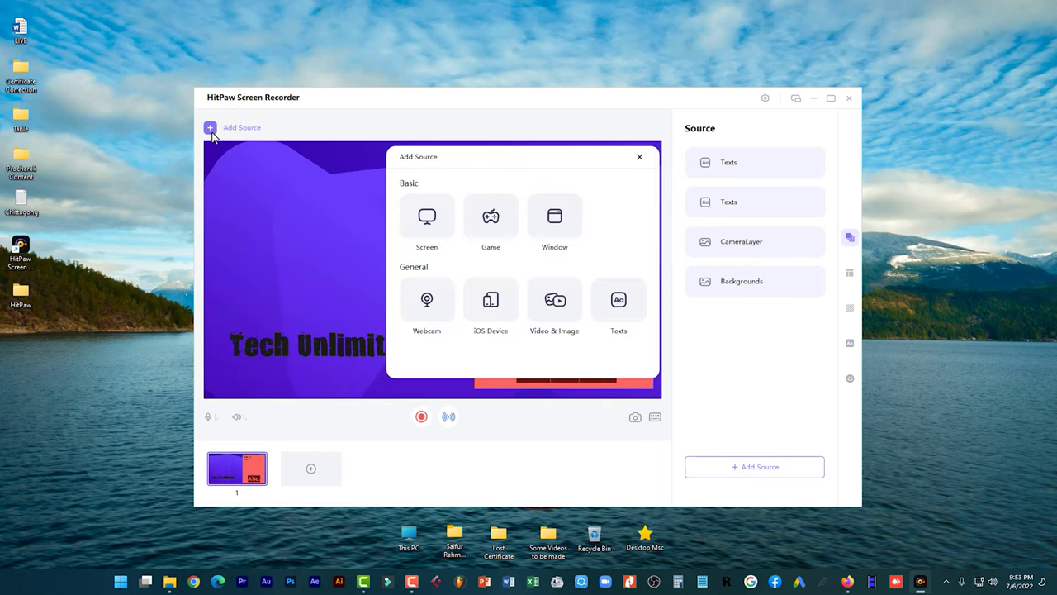
left_click(421, 224)
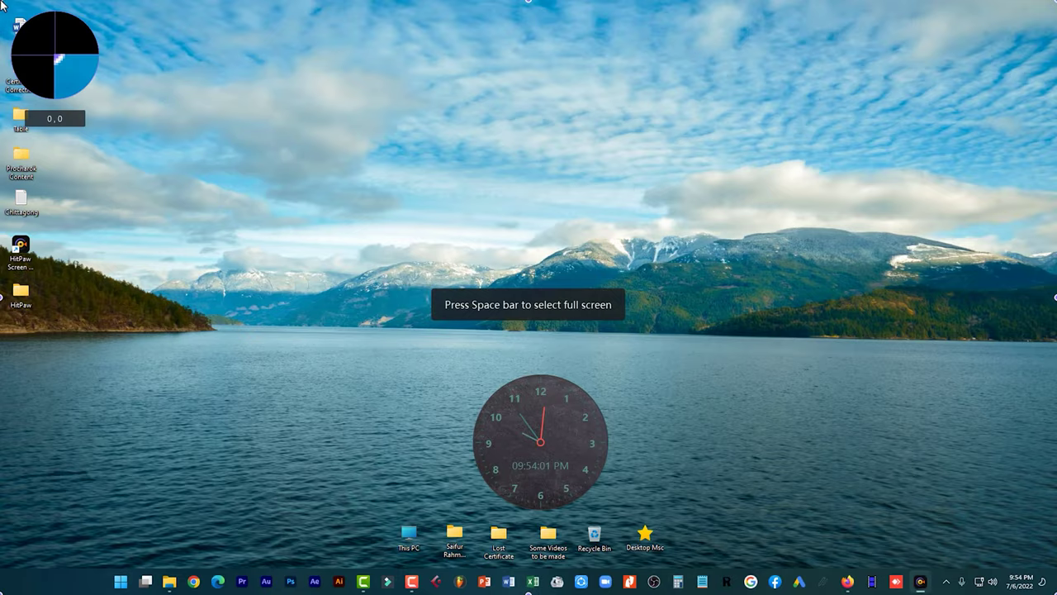
key("space")
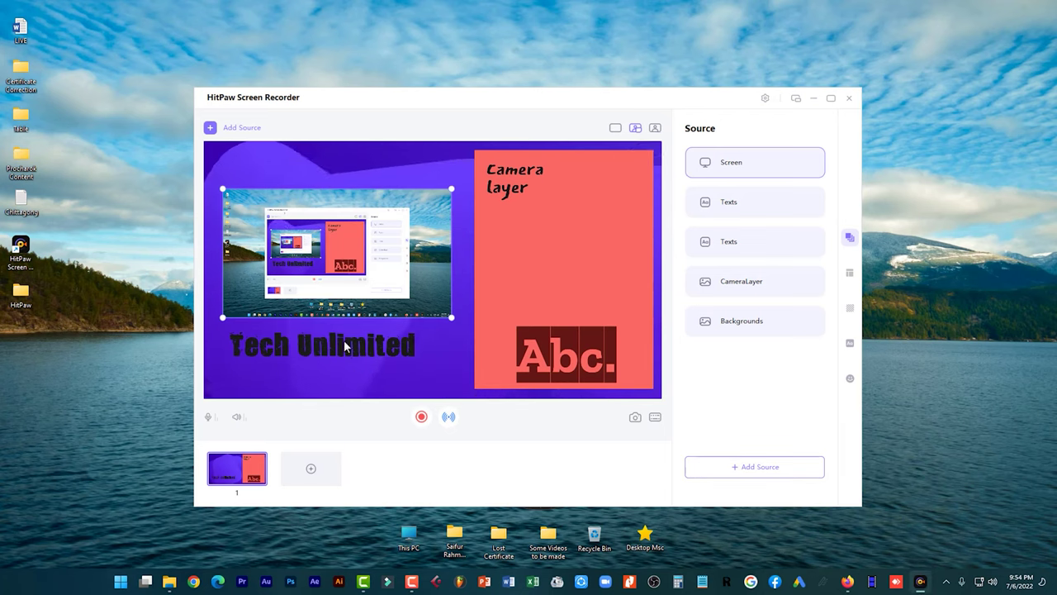
Step: Add a Webcam source and place it over the upper part of the camera layer area
left_click(211, 128)
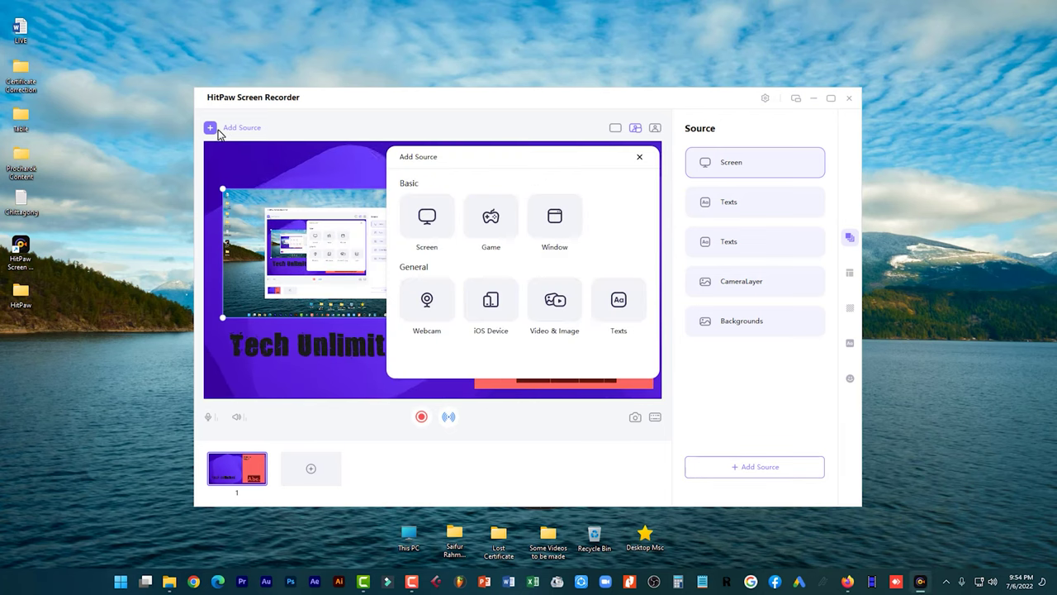
left_click(430, 304)
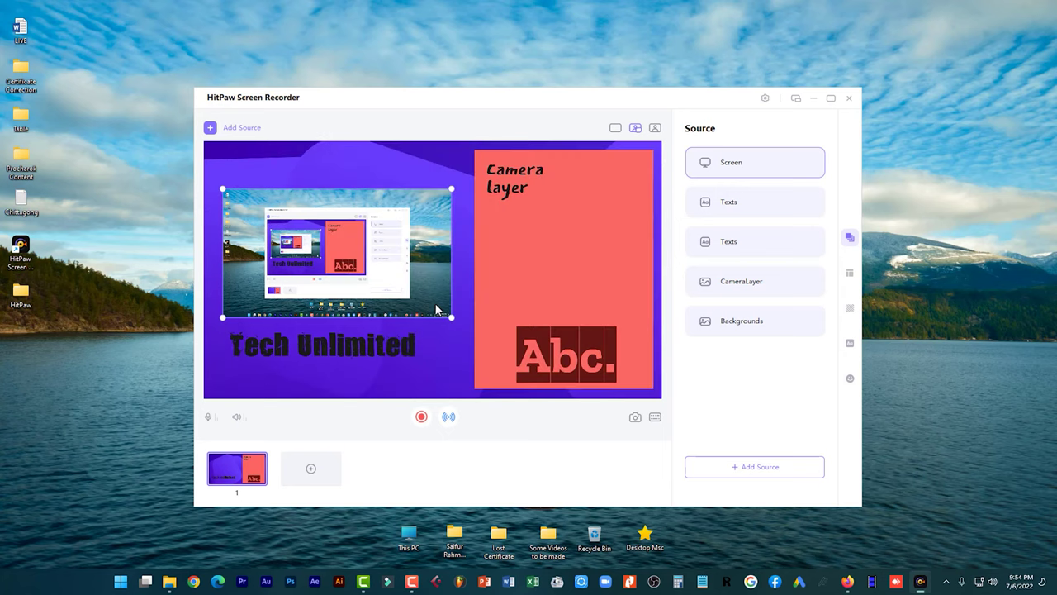
mouse_move(554, 230)
left_mouse_down()
mouse_move(555, 204)
mouse_move(560, 209)
left_mouse_up()
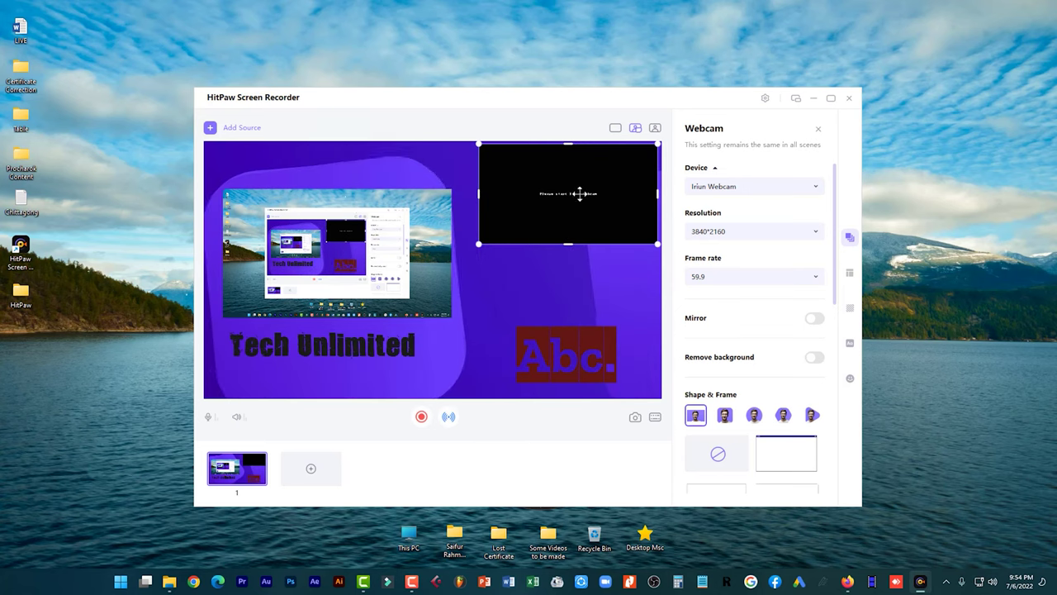
Step: Compare the presenter-only, Presenter & Content and Only Content layouts of the scene
left_click(655, 130)
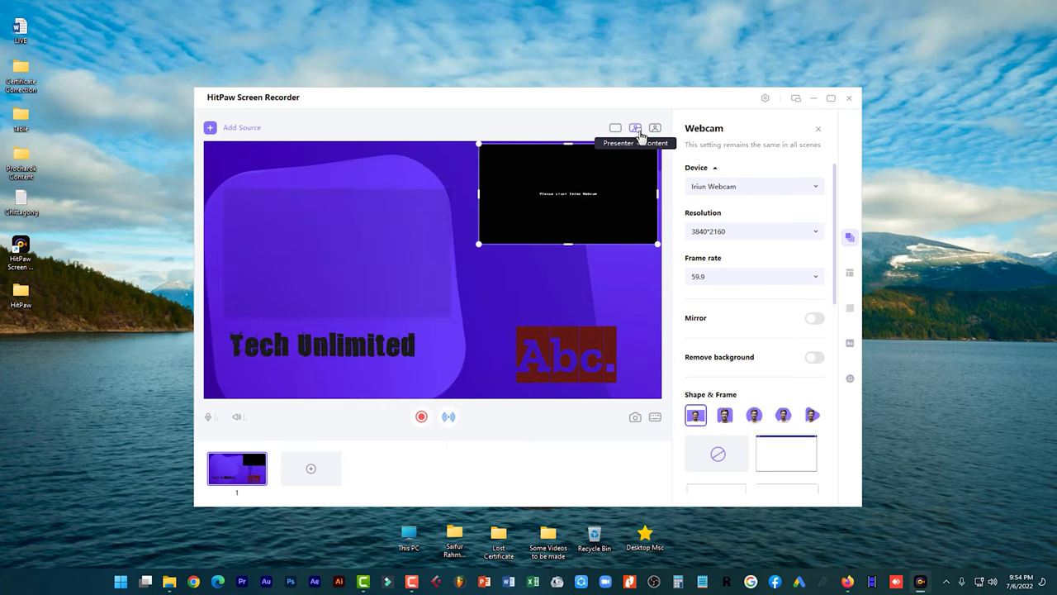
left_click(636, 130)
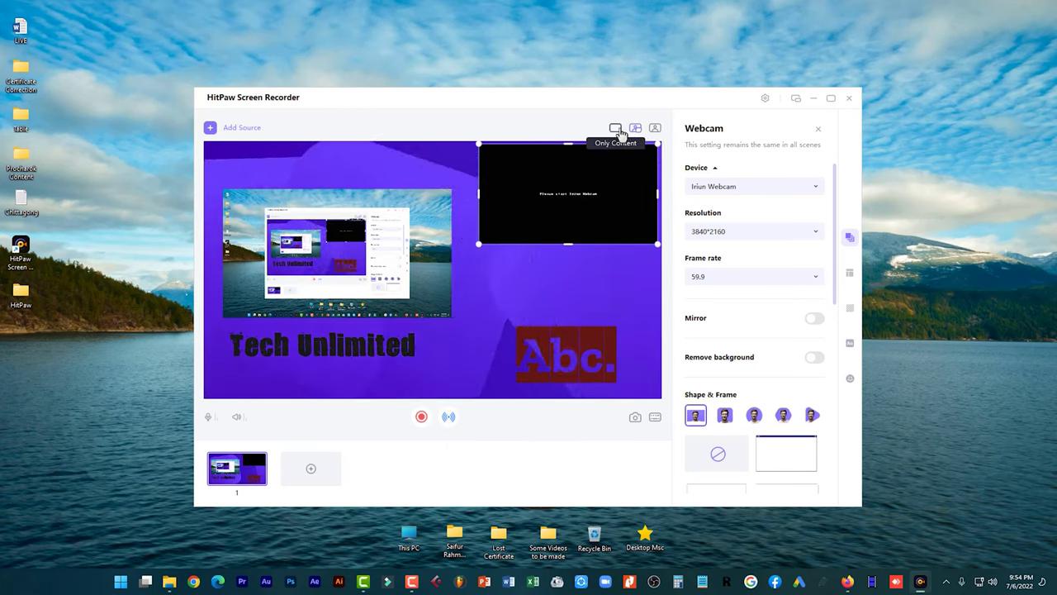
left_click(618, 130)
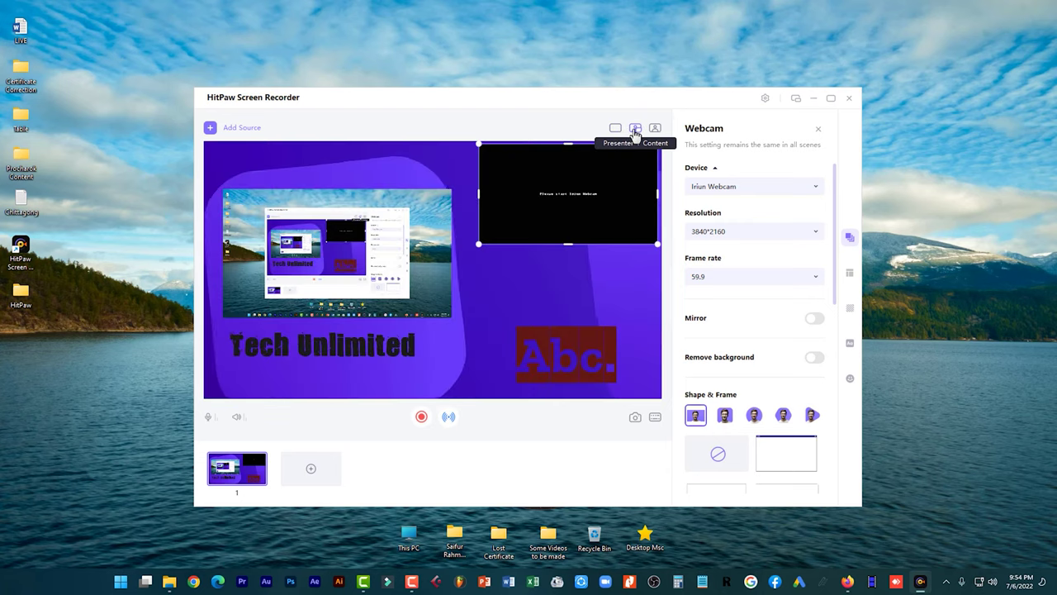
Step: Apply the teal "Streaming" frame to the webcam, and check which webcam resolutions are offered
scroll(719, 247, "down", 3)
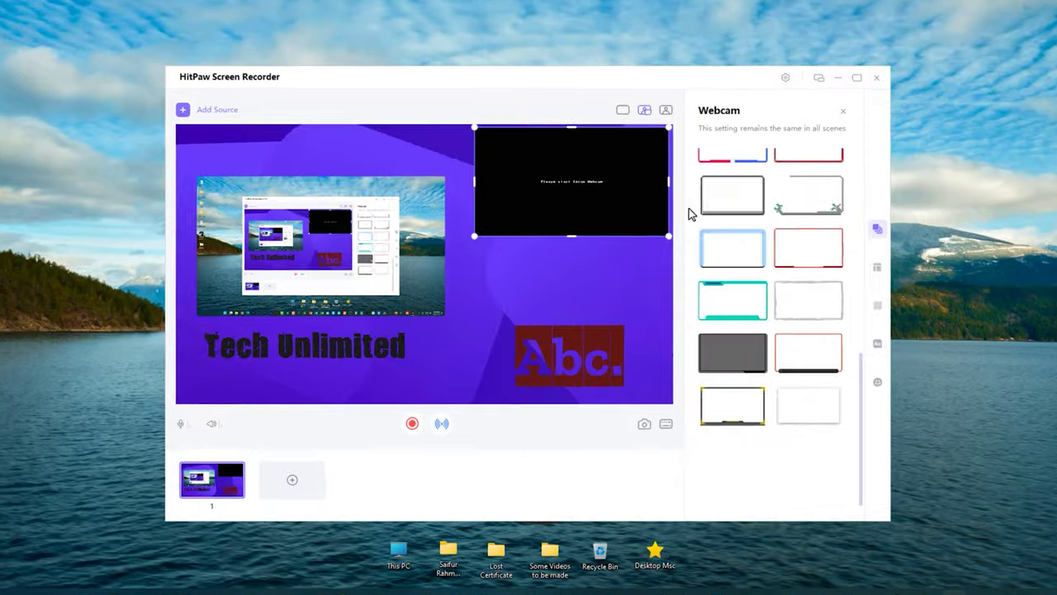
left_click(719, 313)
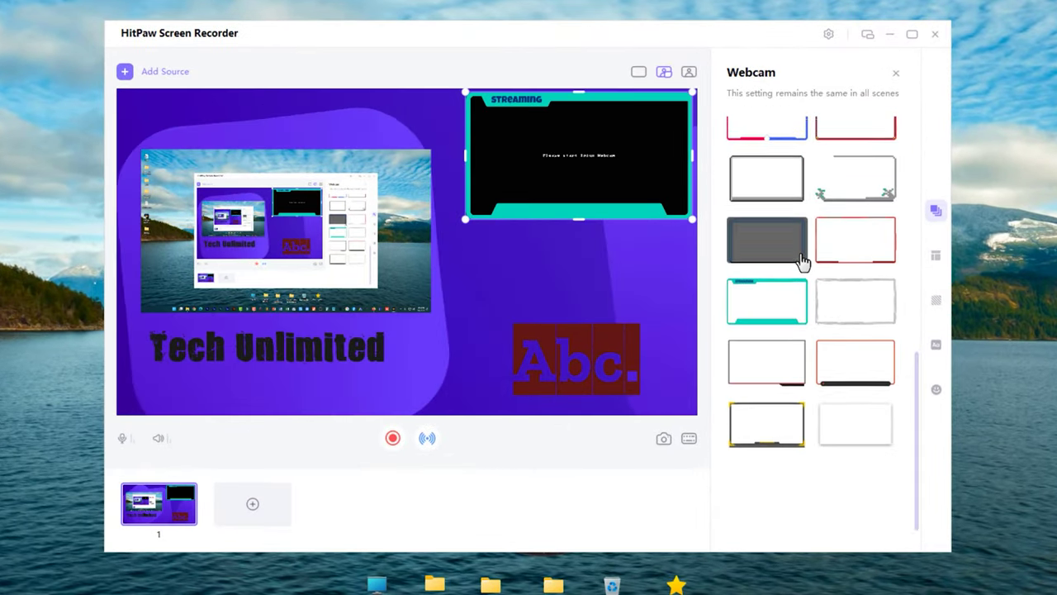
scroll(800, 251, "up", 1)
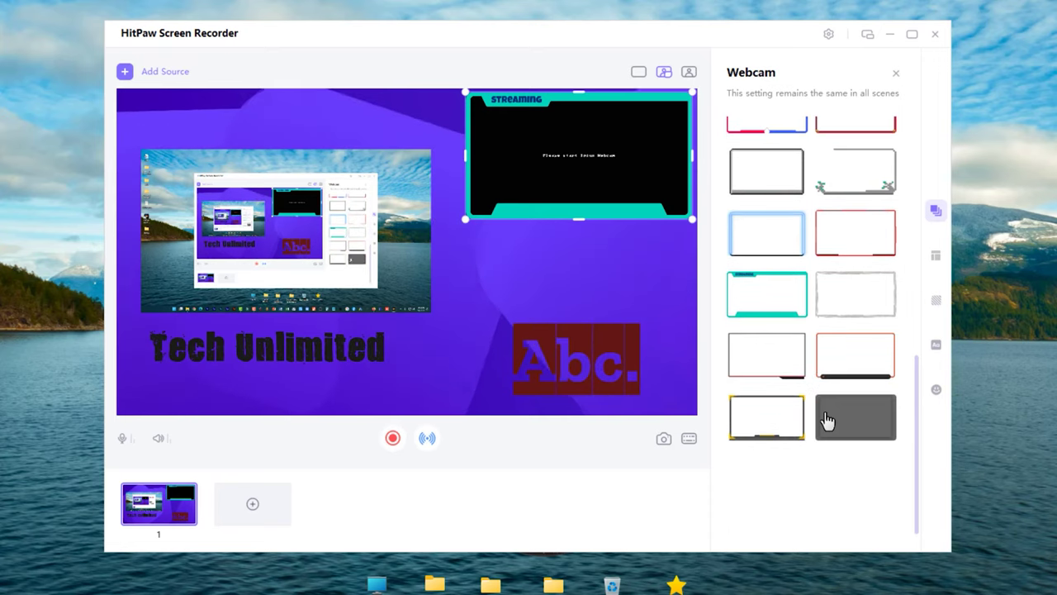
scroll(825, 412, "up", 6)
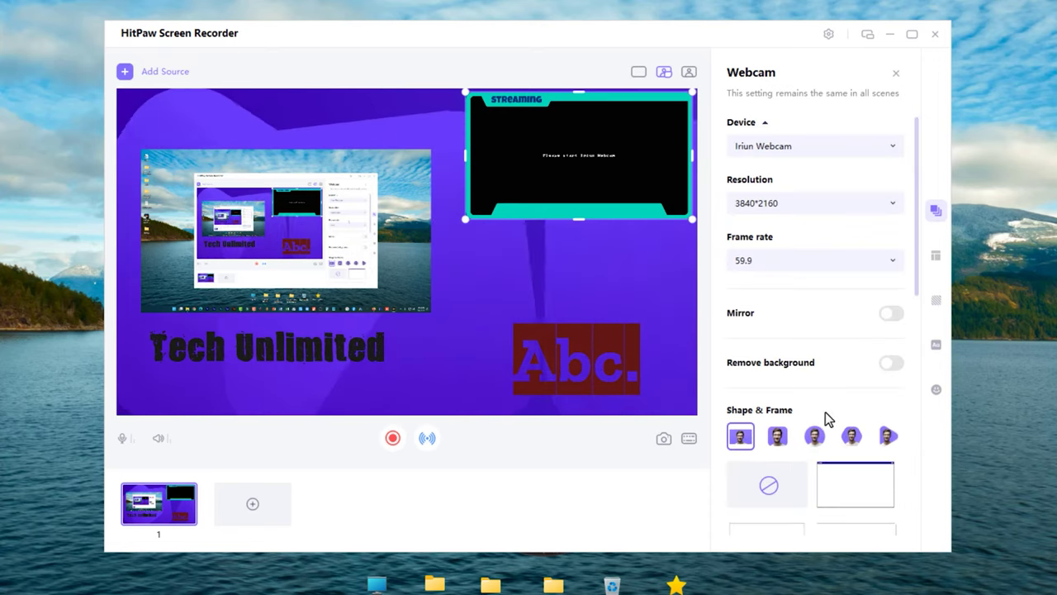
left_click(807, 204)
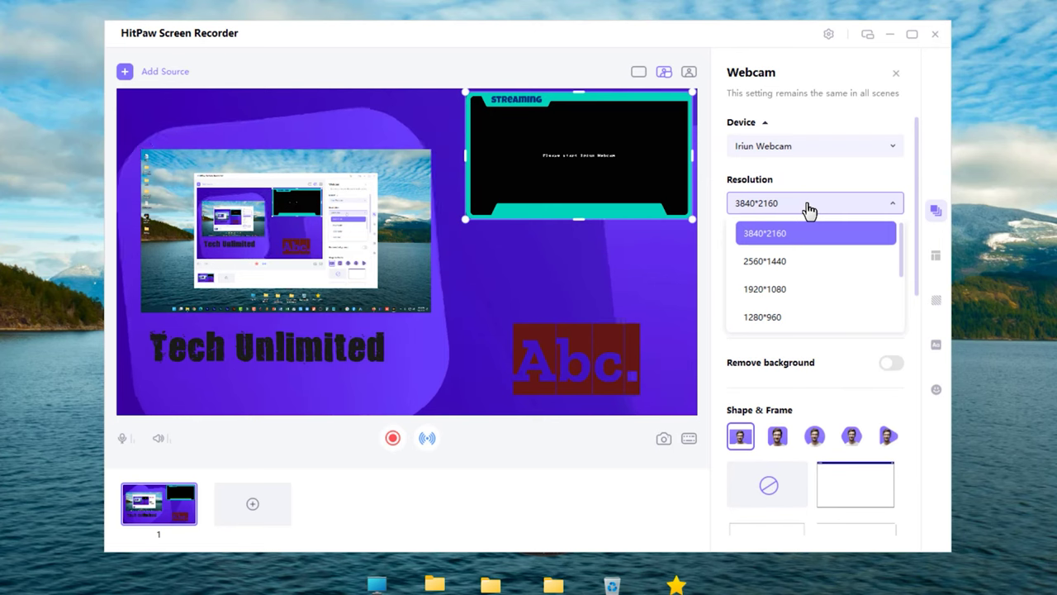
left_click(807, 204)
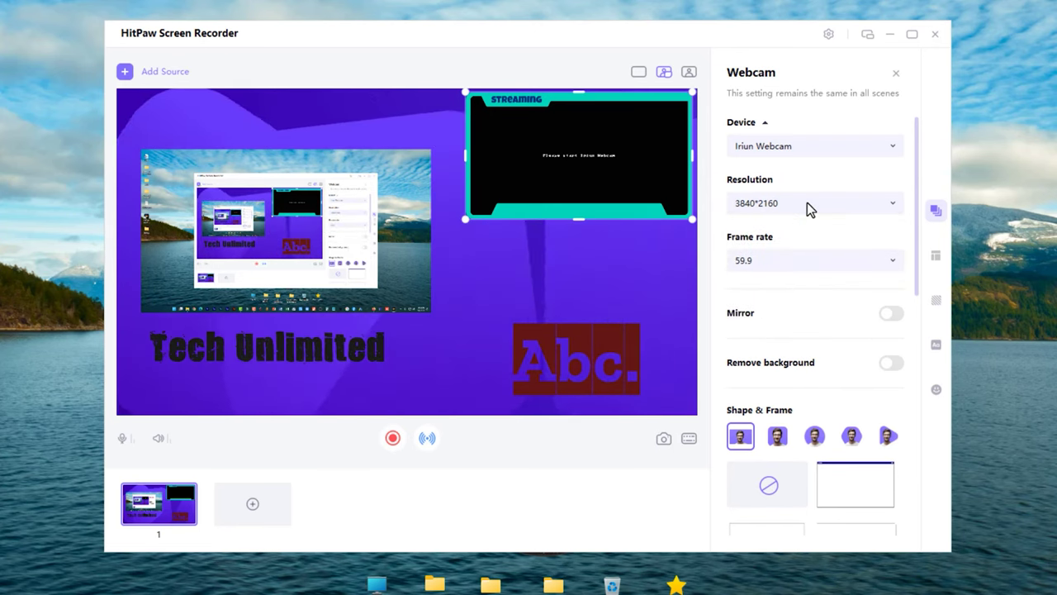
Step: Review the live stream connection instructions for Zoom, Google meet, Discord, Youtube Live, Twitch and other popular apps
left_click(427, 440)
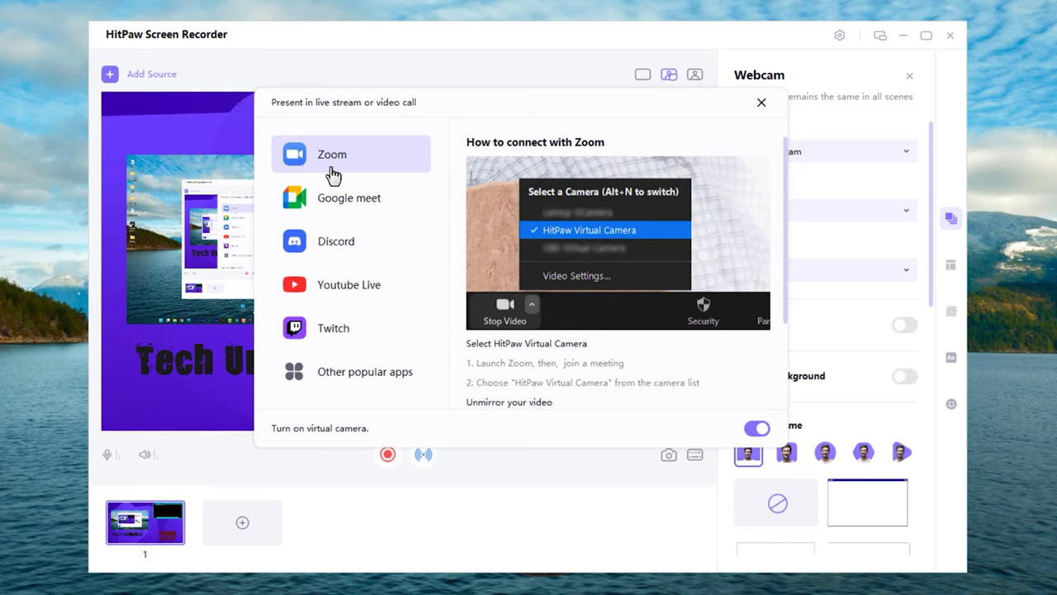
left_click(361, 204)
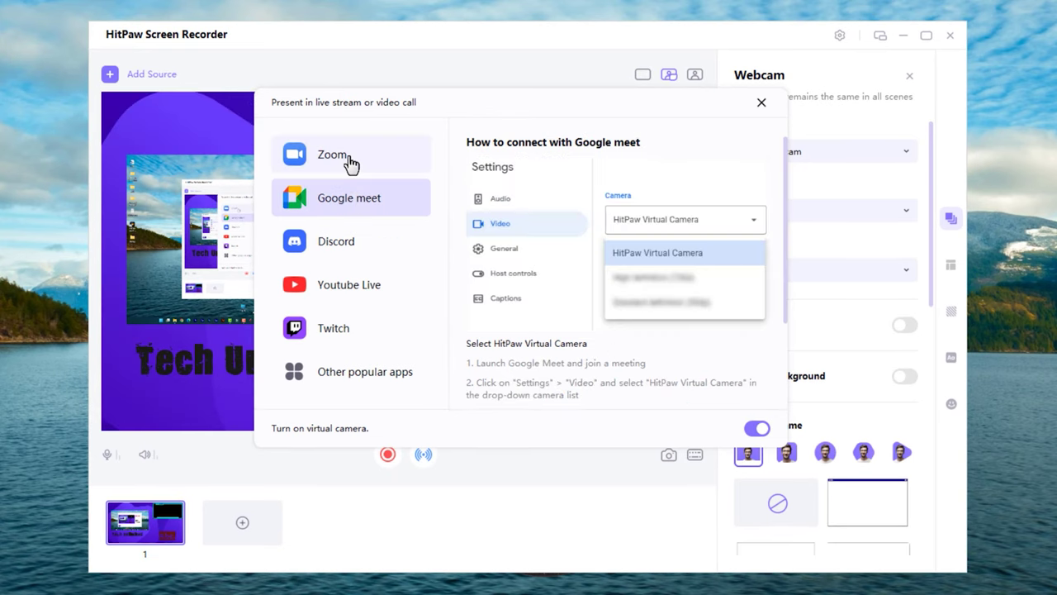
left_click(351, 164)
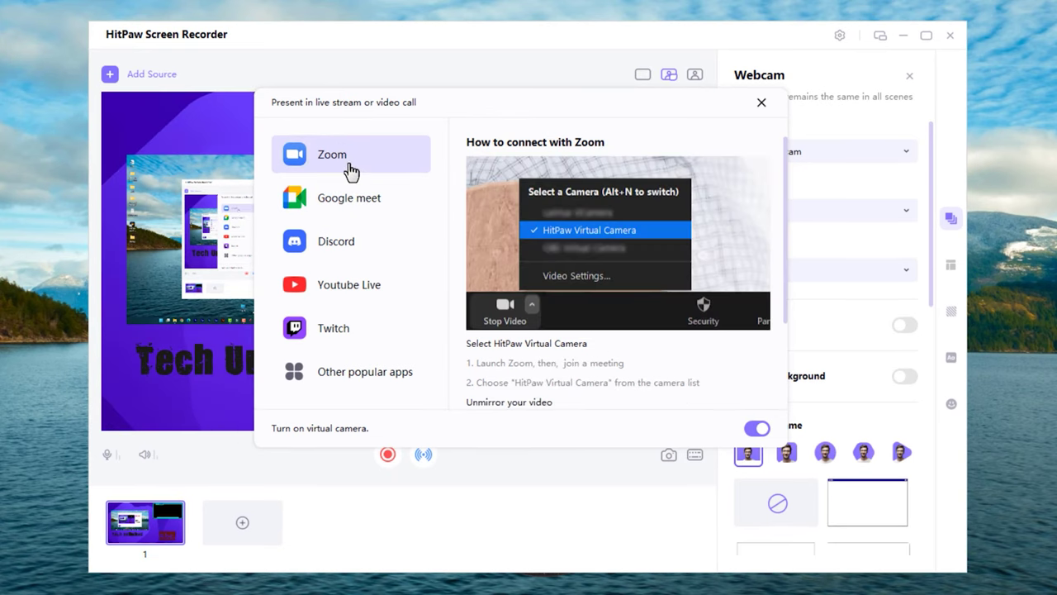
left_click(348, 245)
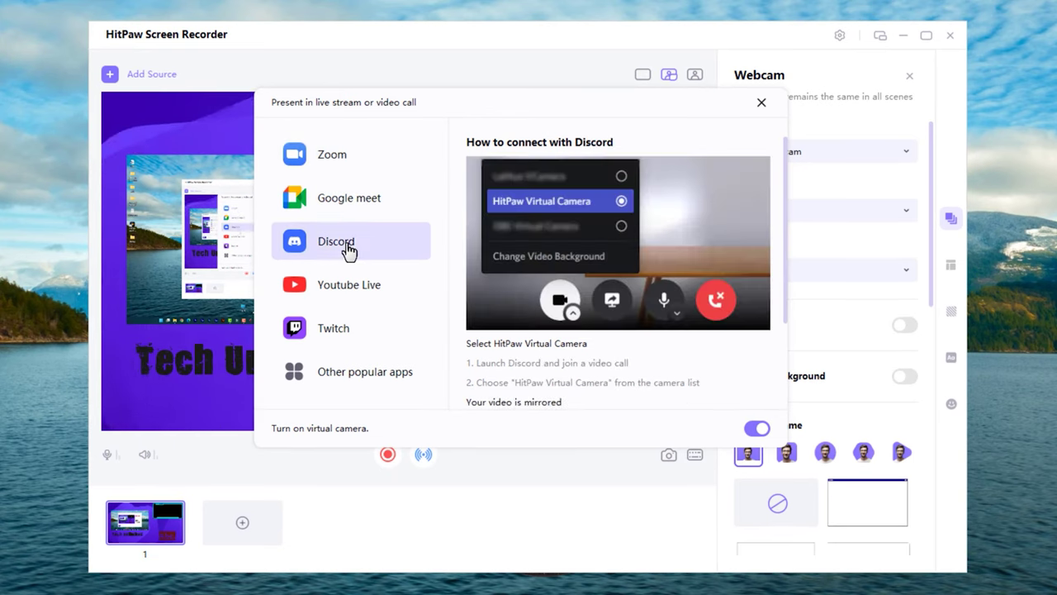
left_click(356, 301)
left_click(365, 335)
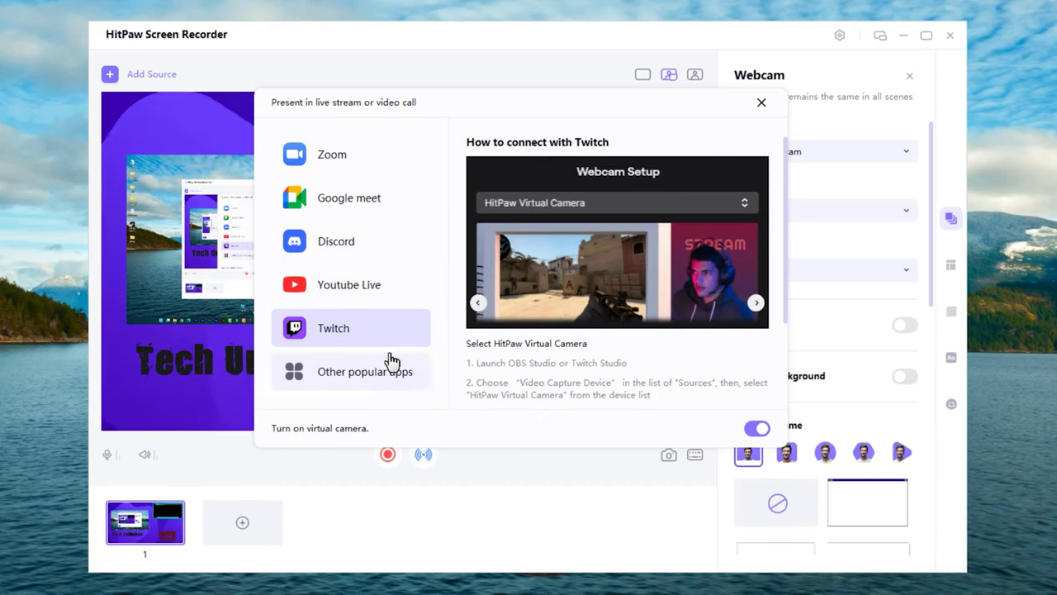
left_click(417, 385)
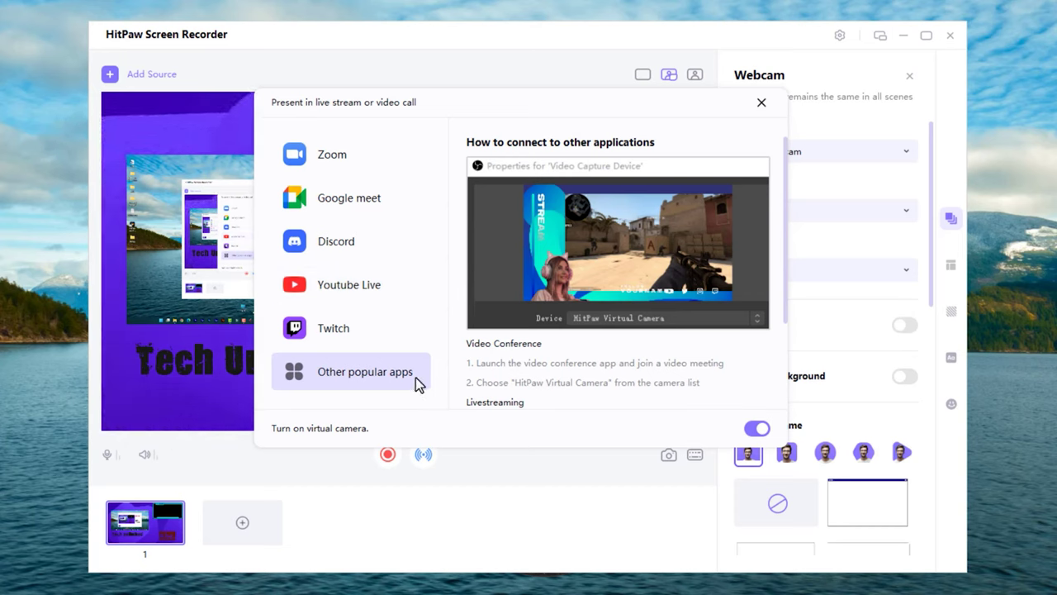
left_click(337, 303)
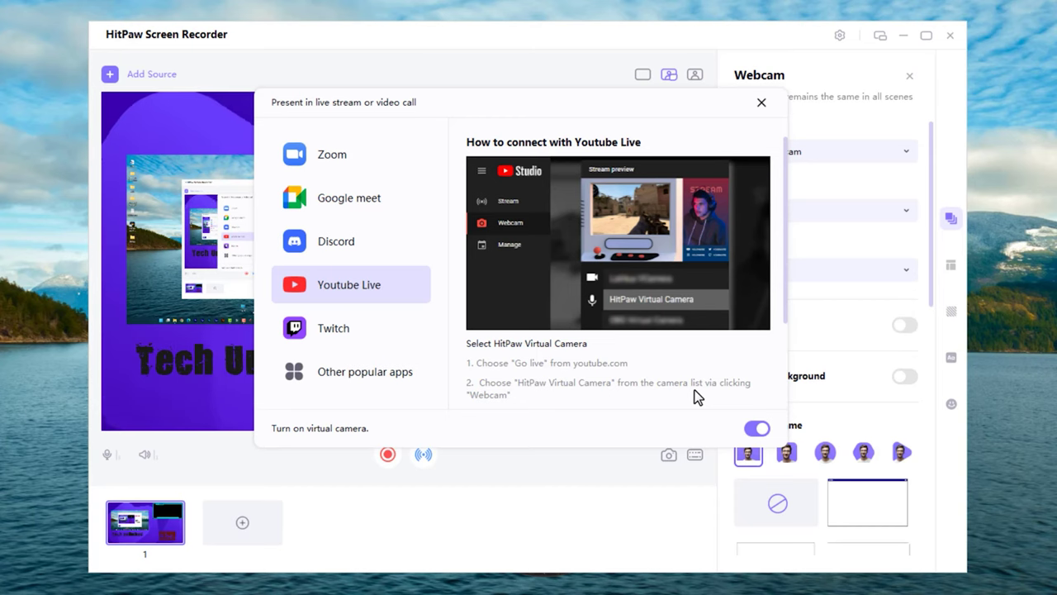
left_click(758, 105)
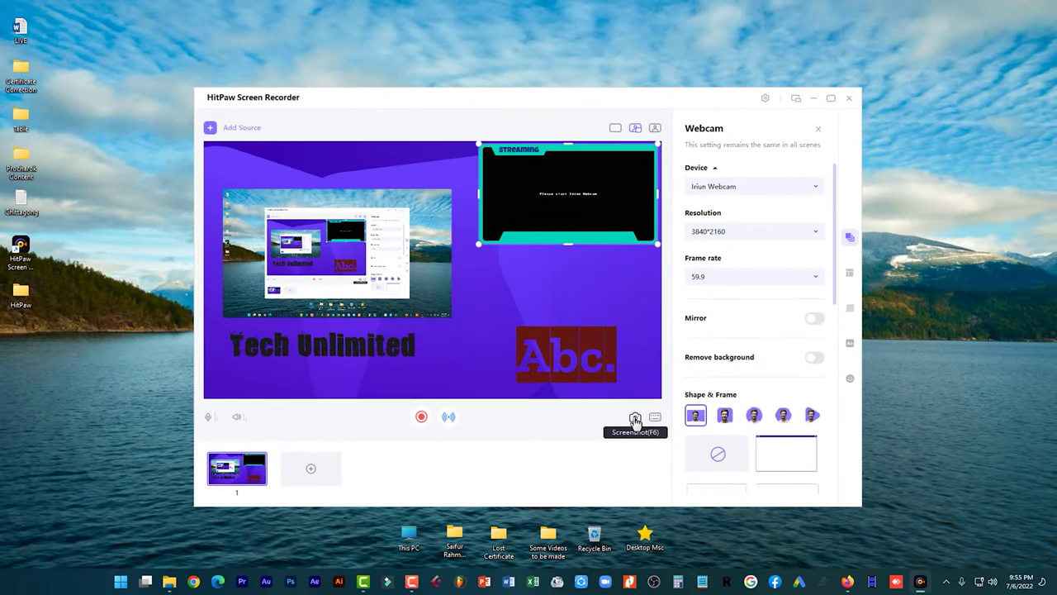
Step: Take a screenshot of the scene, and view the saved image from the desktop's HitPaw folder
left_click(635, 419)
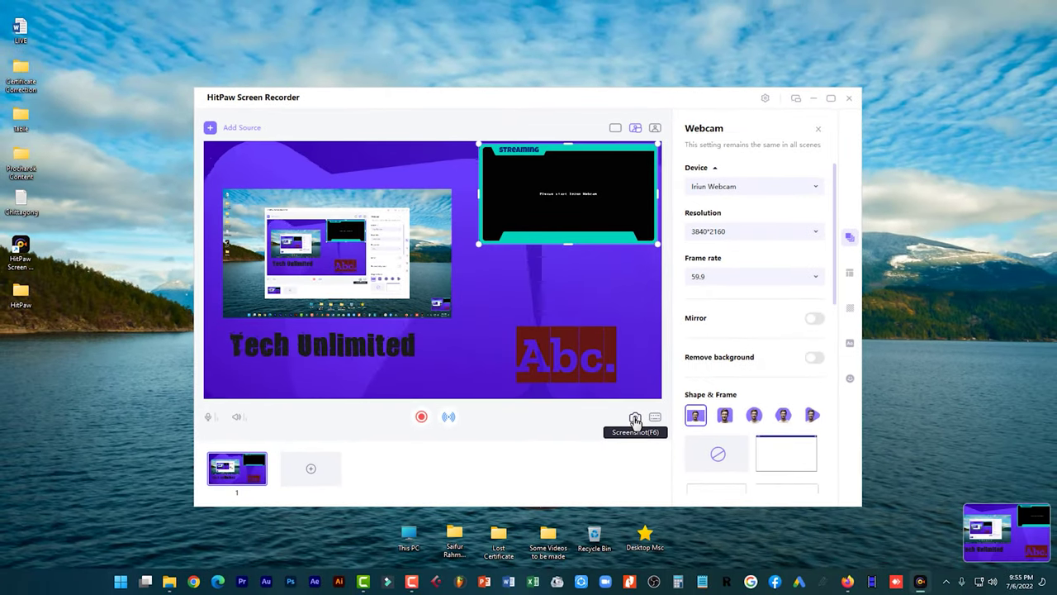
double_click(21, 293)
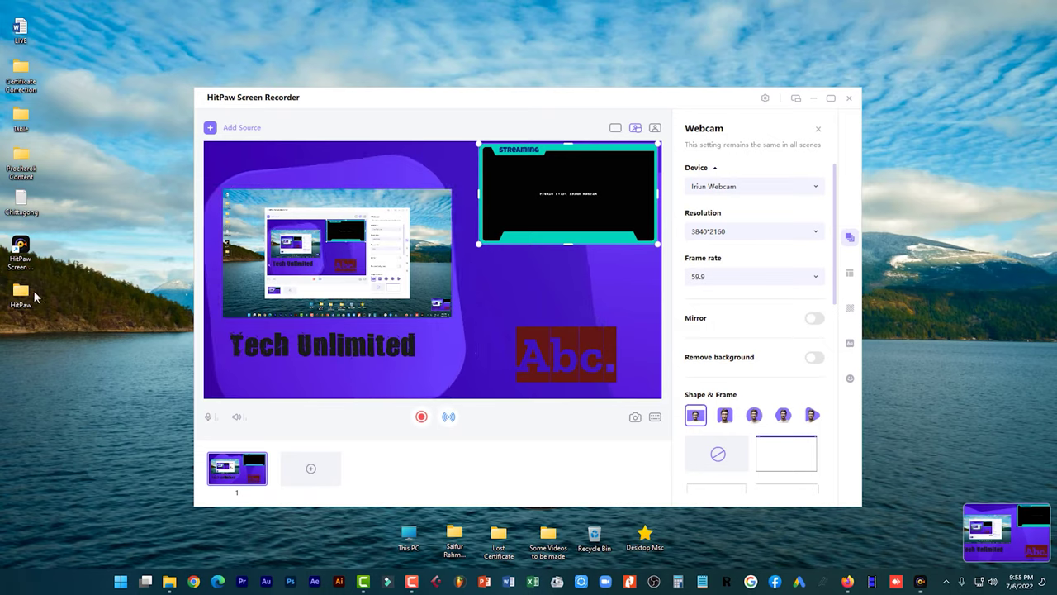
double_click(608, 263)
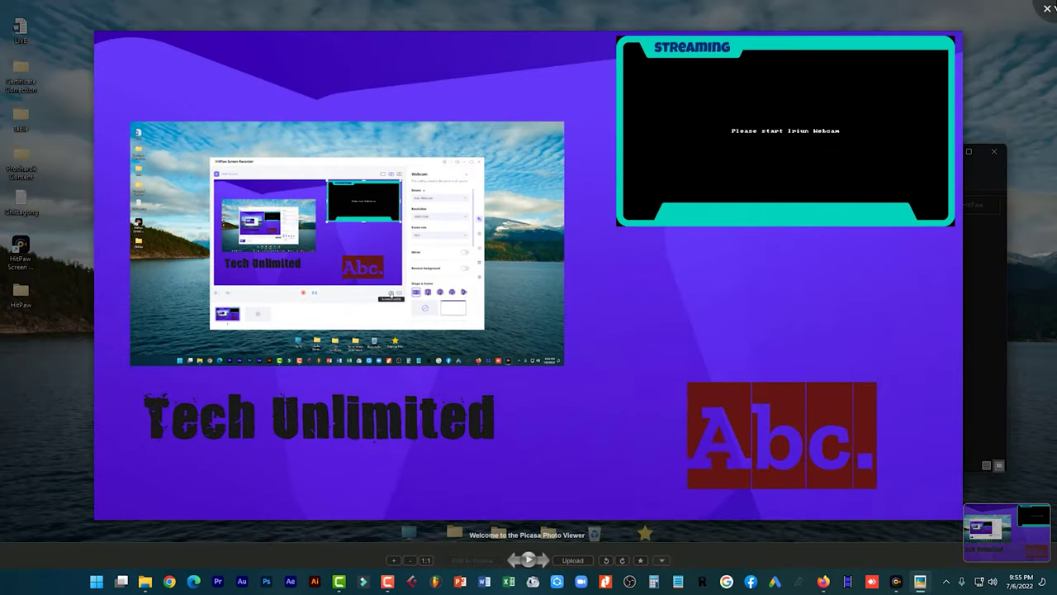
key("Escape")
left_click(951, 134)
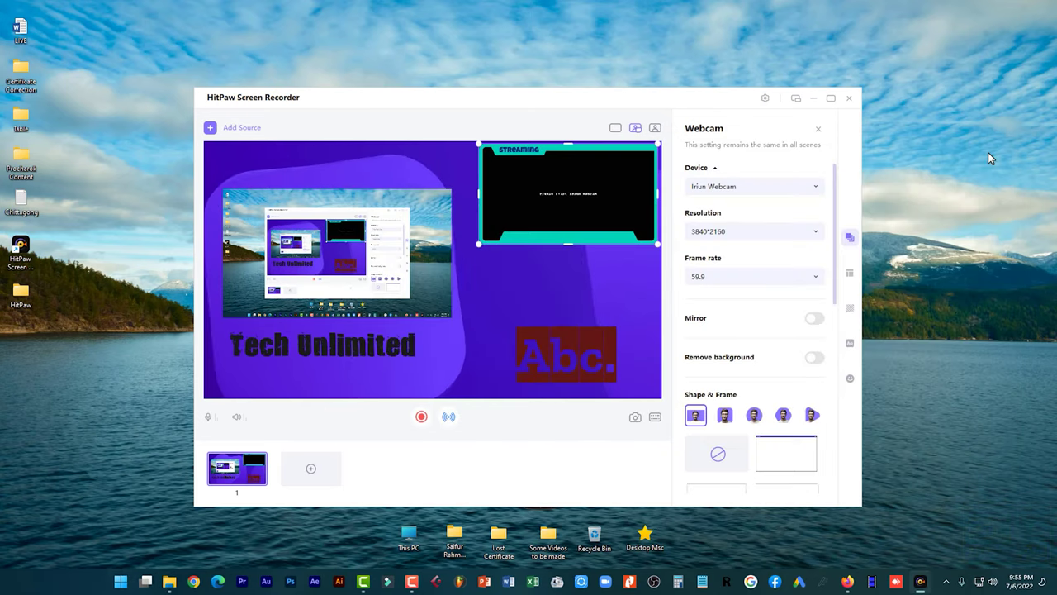
Step: Try the rounded square, circle and hexagon webcam shapes, and apply the rounded triangle shape without a frame
scroll(752, 330, "down", 3)
scroll(752, 331, "up", 1)
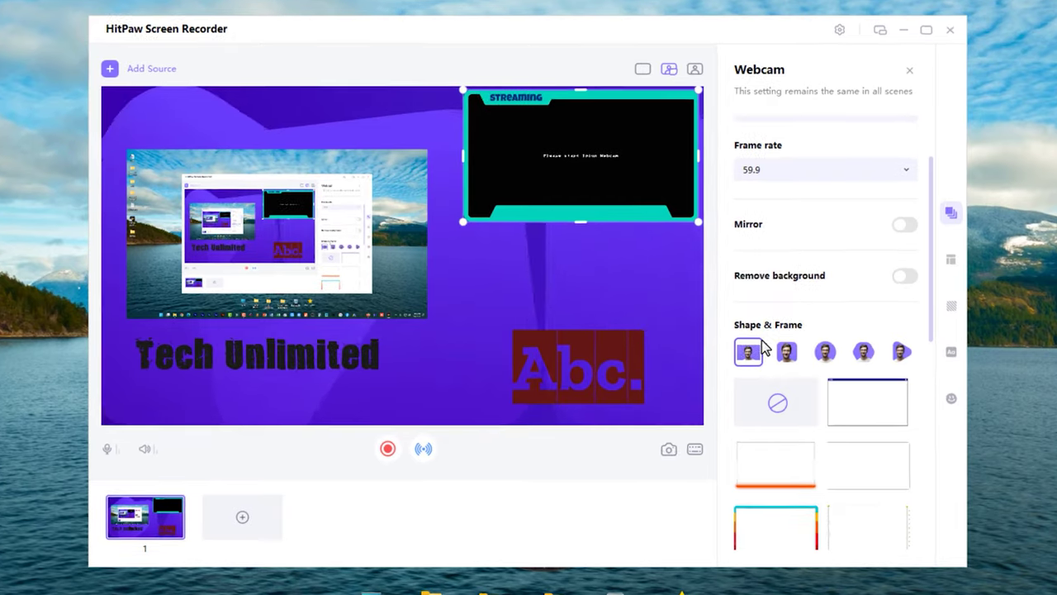
left_click(786, 353)
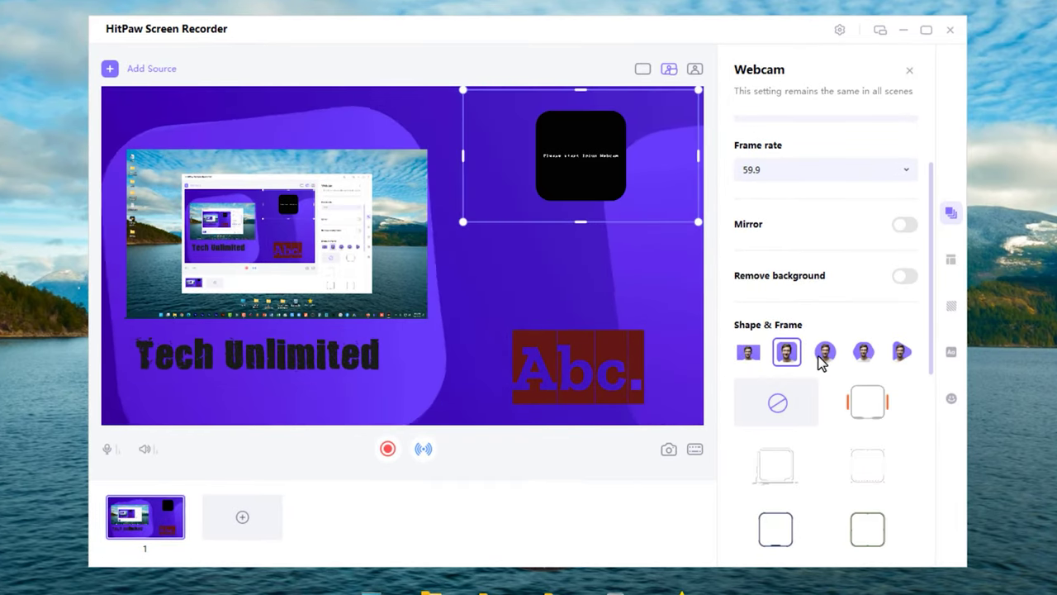
left_click(825, 353)
left_click(863, 353)
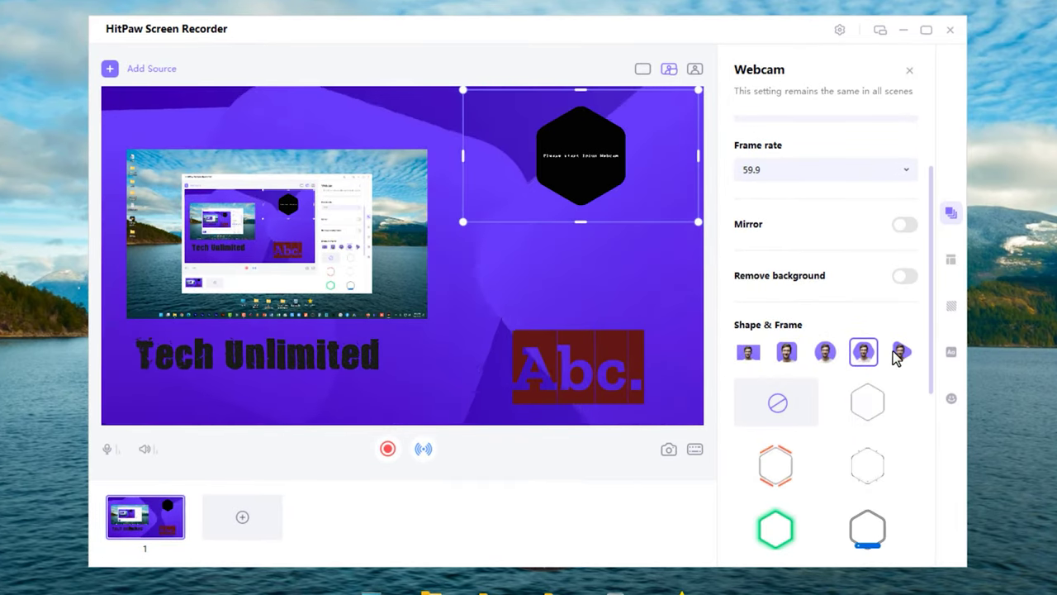
left_click(900, 354)
scroll(868, 401, "down", 5)
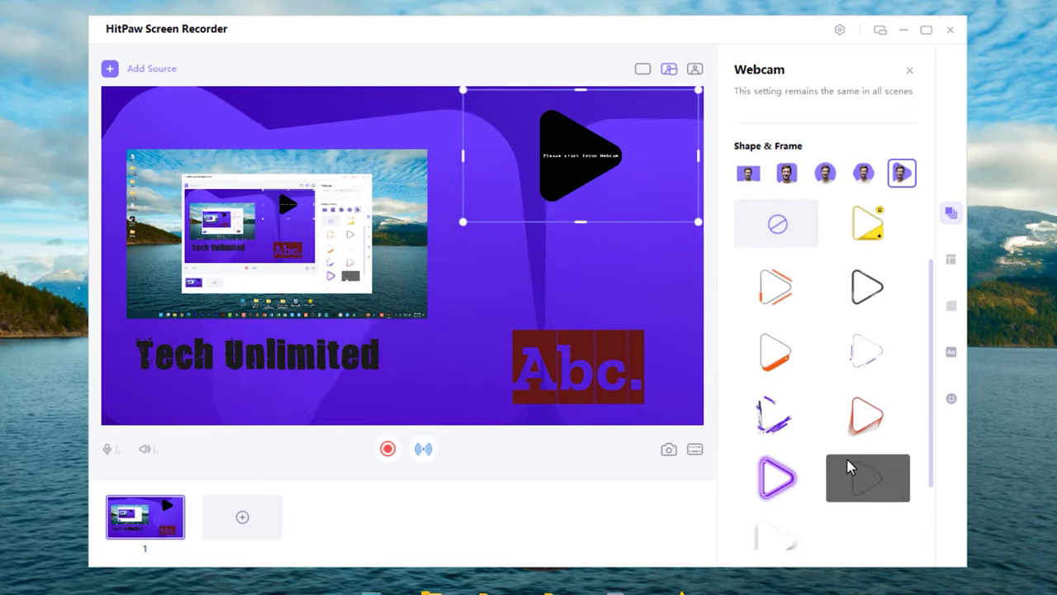
scroll(846, 465, "up", 8)
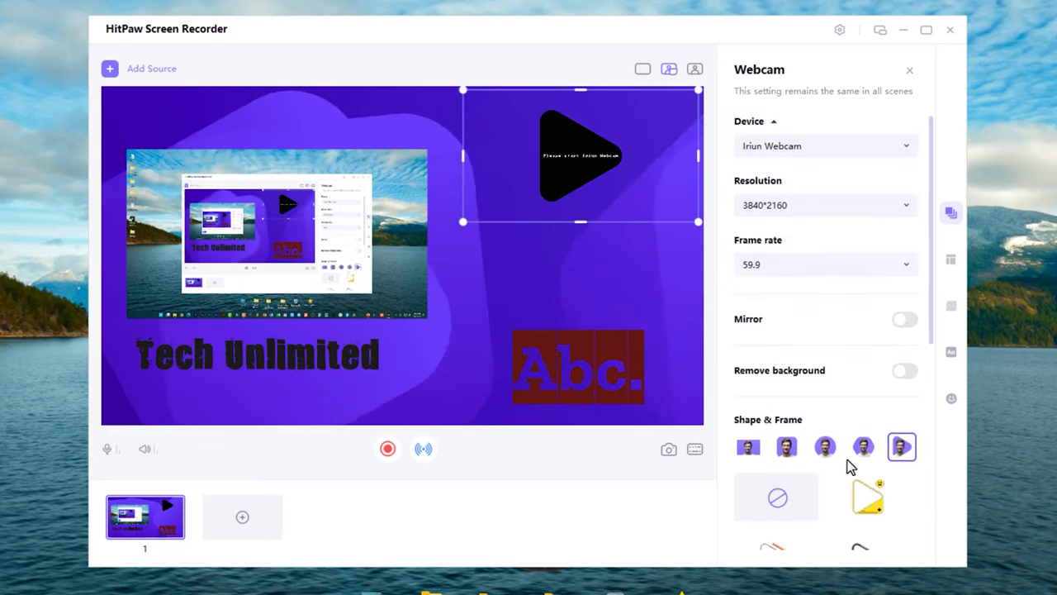
Step: Browse the template, background, text and sticker collections available for the scene
left_click(952, 261)
left_click(951, 306)
left_click(951, 351)
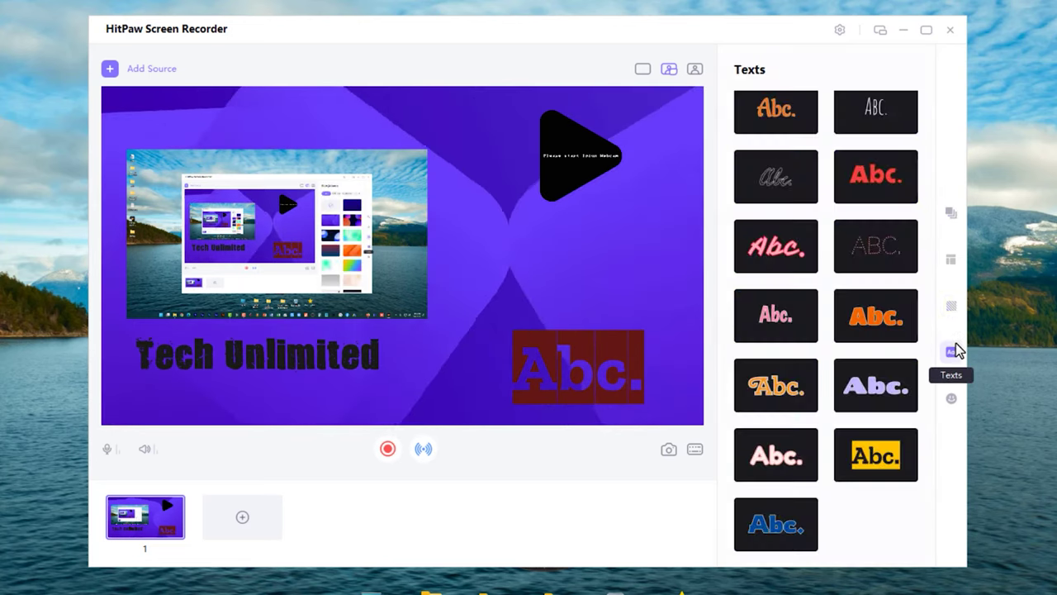
left_click(952, 400)
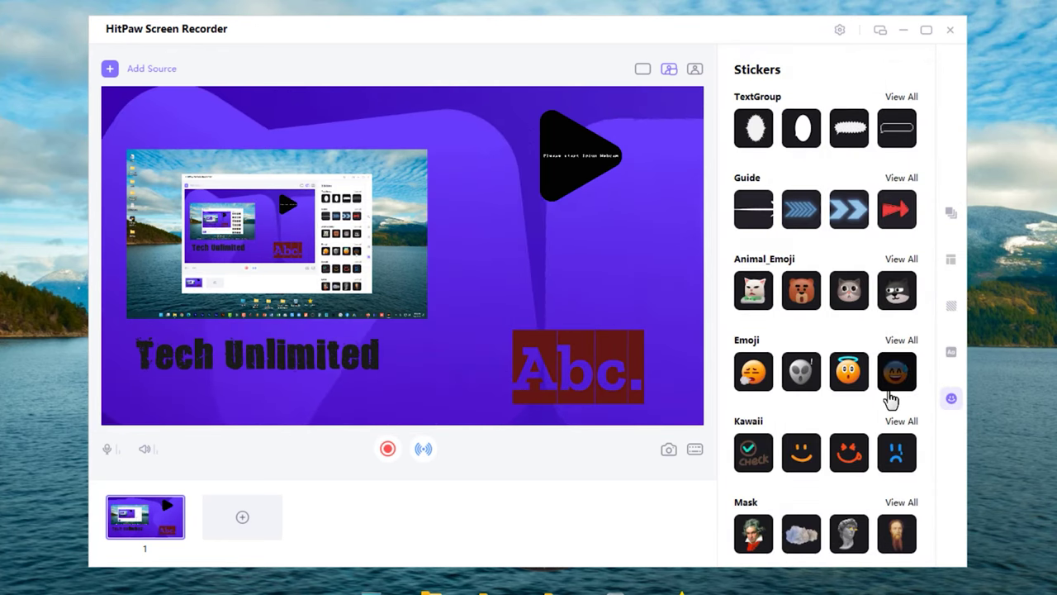
scroll(806, 447, "down", 1)
scroll(807, 447, "down", 5)
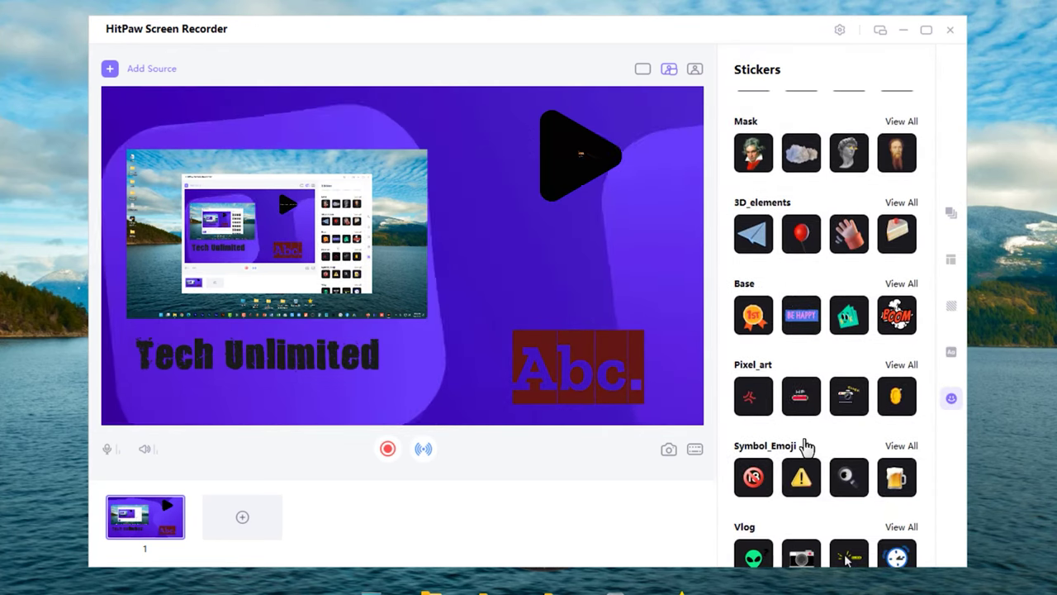
Step: Add the 3D_elements paper plane sticker and the Vlog camera sticker to the scene, moving the camera below the screen capture
left_click_drag(763, 248, 512, 303)
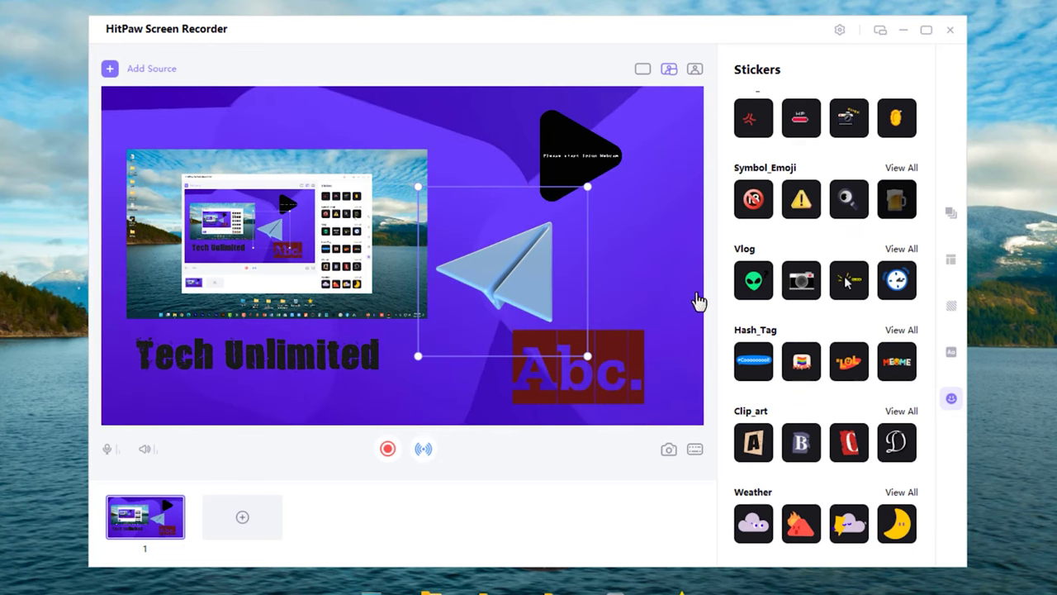
left_click_drag(806, 285, 560, 273)
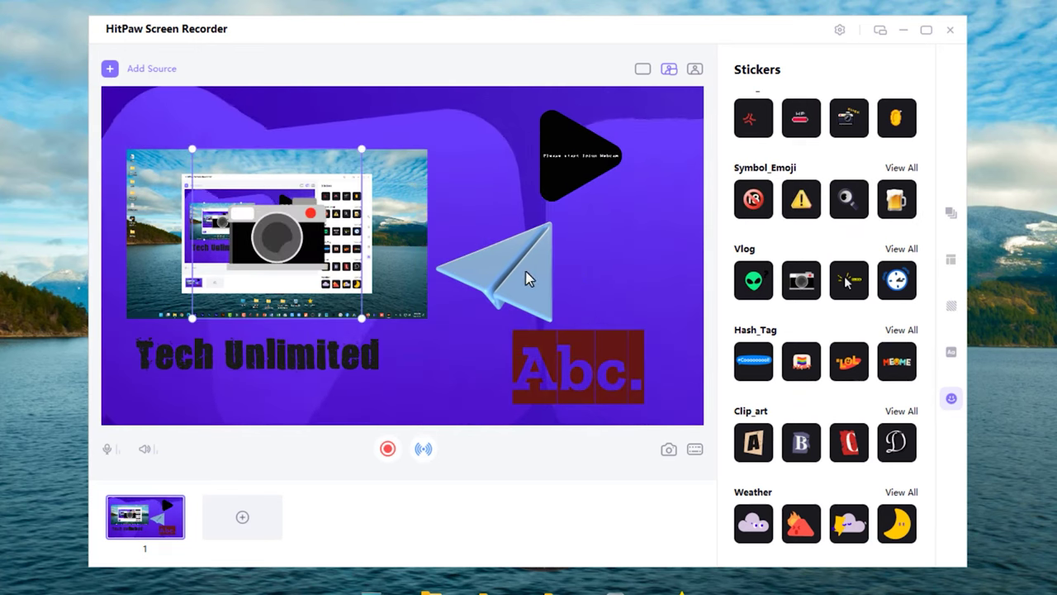
left_click_drag(302, 267, 411, 402)
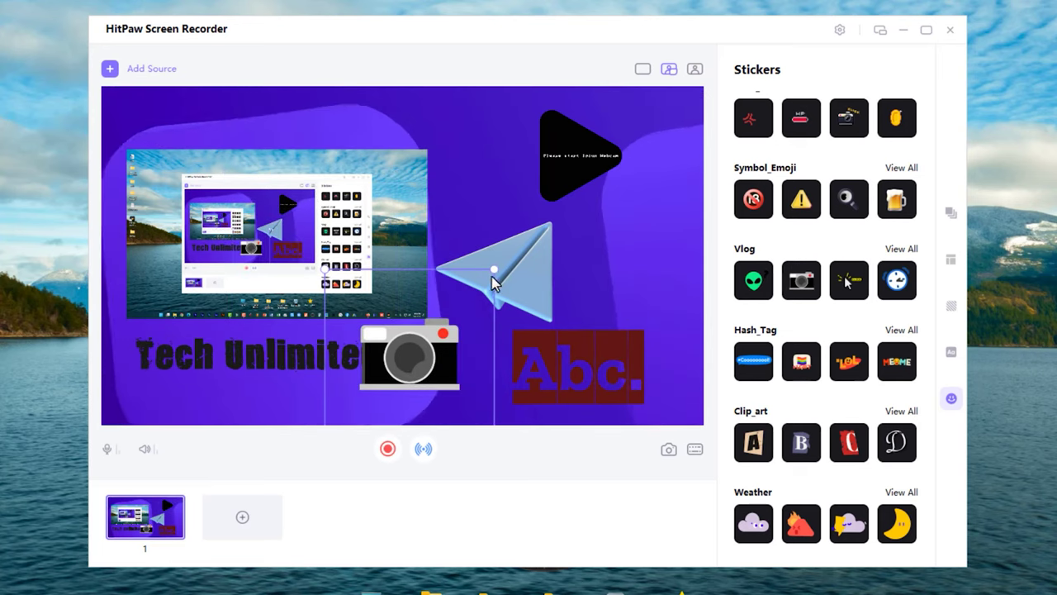
left_click_drag(462, 277, 446, 313)
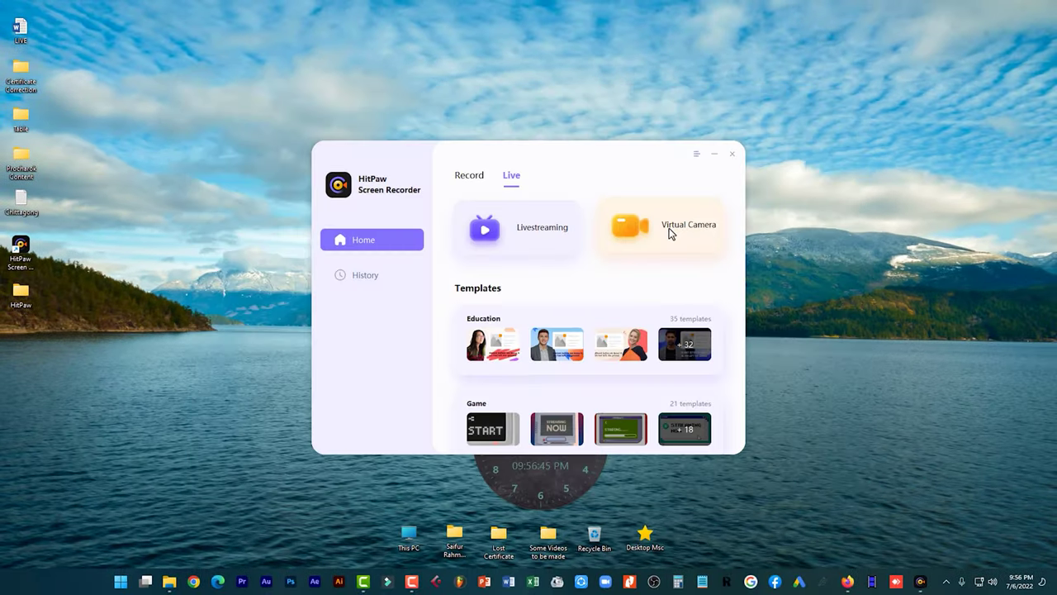
Step: Open the Virtual Camera mode, look over its Education and Game templates, and close its workspace
left_click(669, 231)
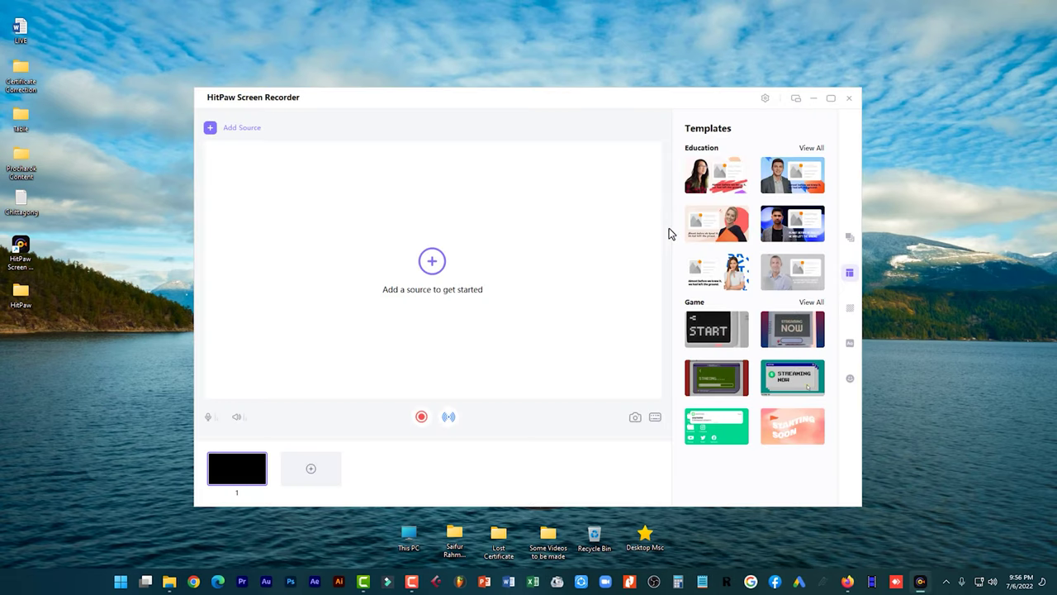
left_click(789, 227)
left_click(665, 388)
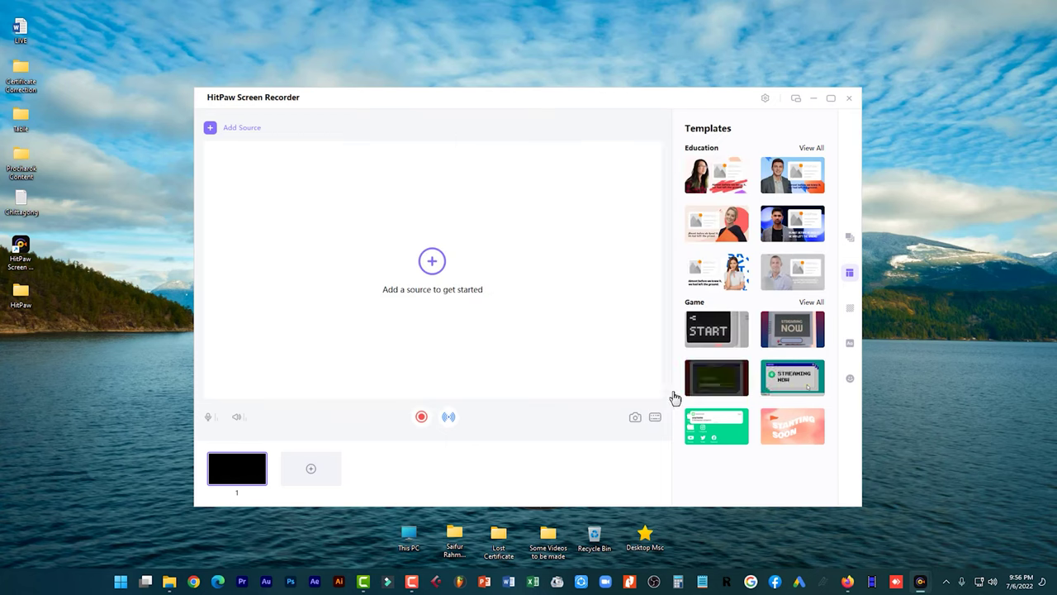
left_click(805, 351)
left_click(664, 388)
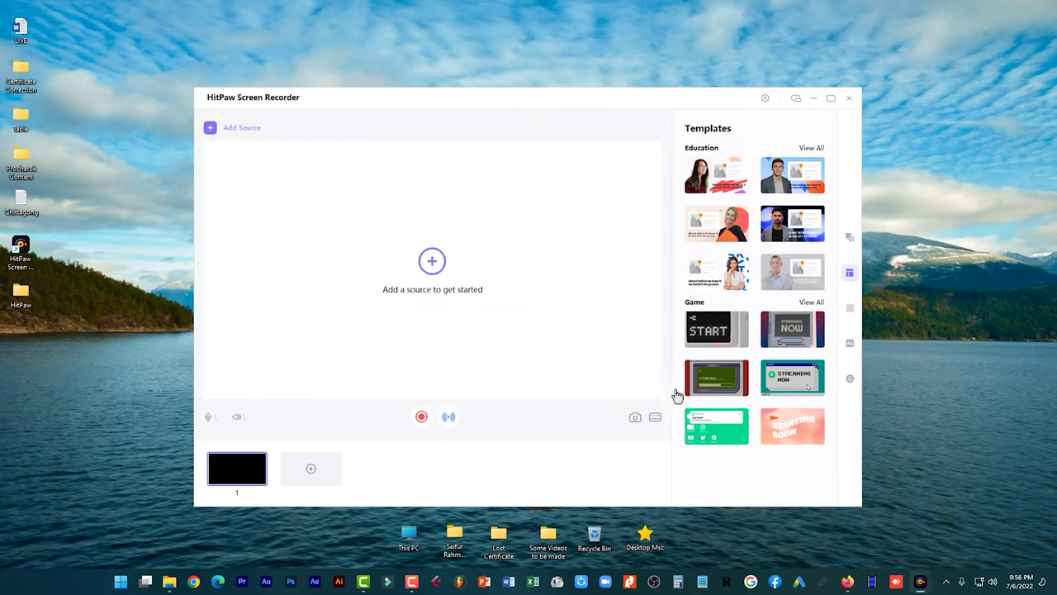
left_click(851, 99)
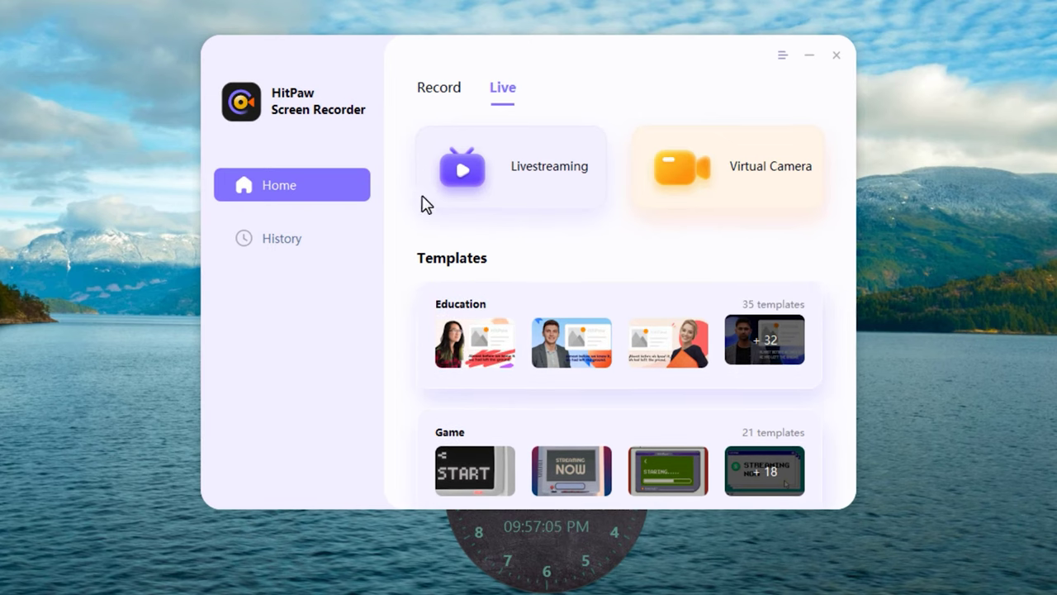
Step: Review the recording history by the Video, Image, Project and All categories, and return to the home page
left_click(323, 235)
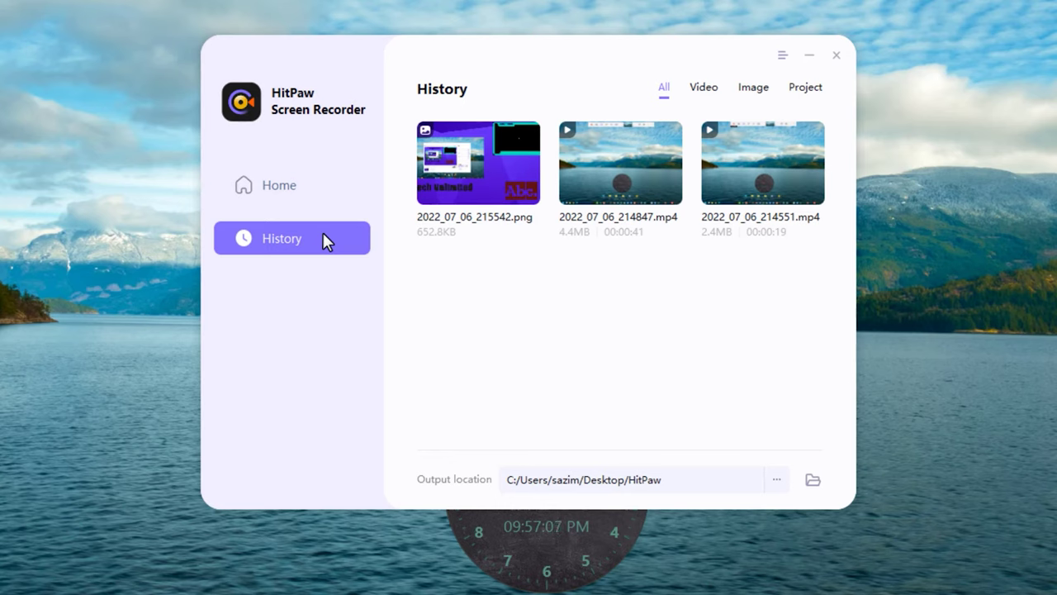
left_click(706, 90)
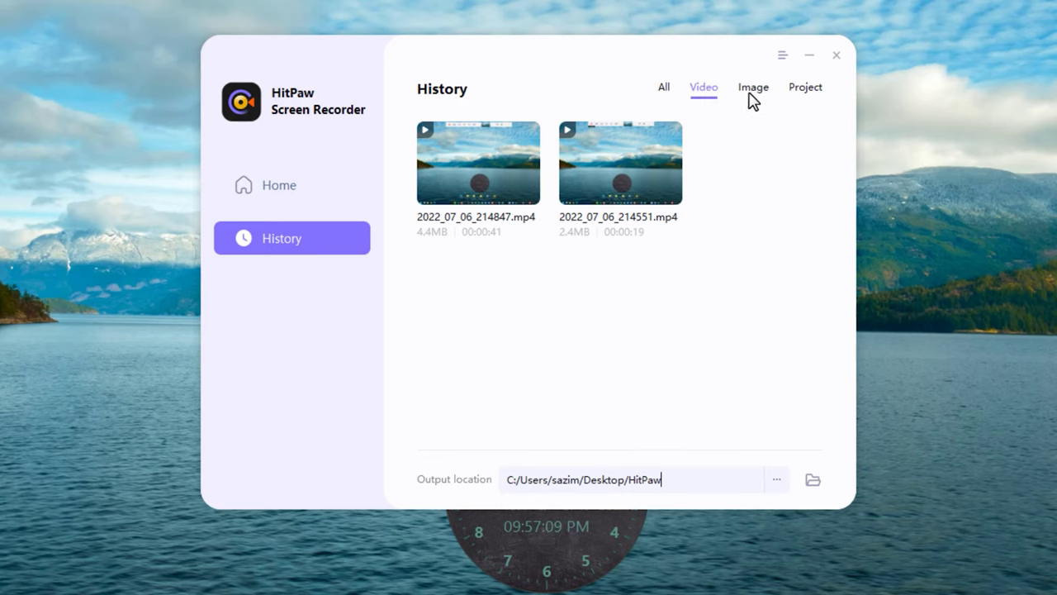
left_click(752, 93)
left_click(793, 91)
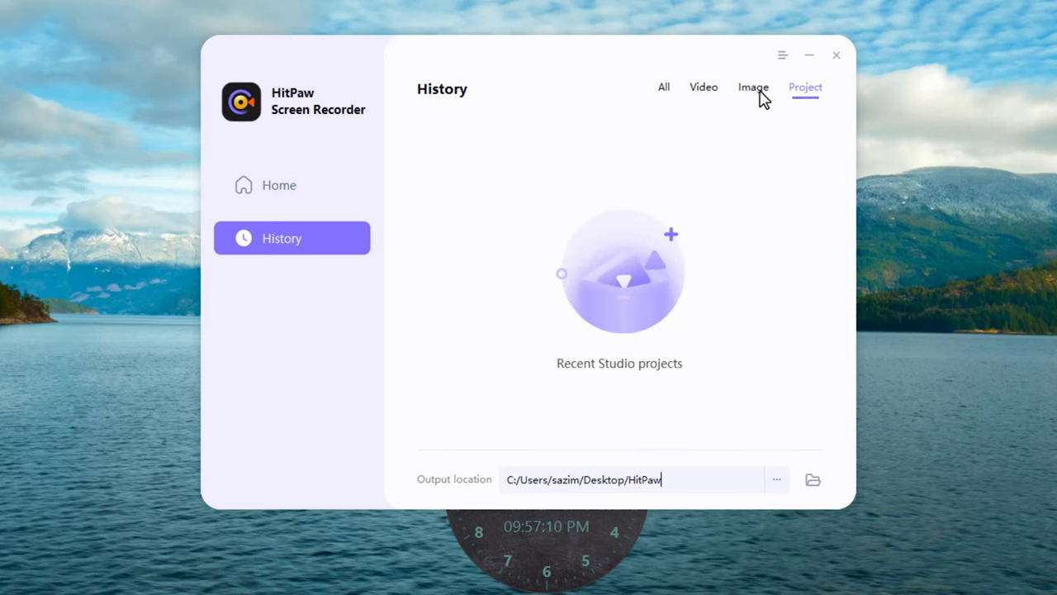
left_click(665, 92)
left_click(253, 192)
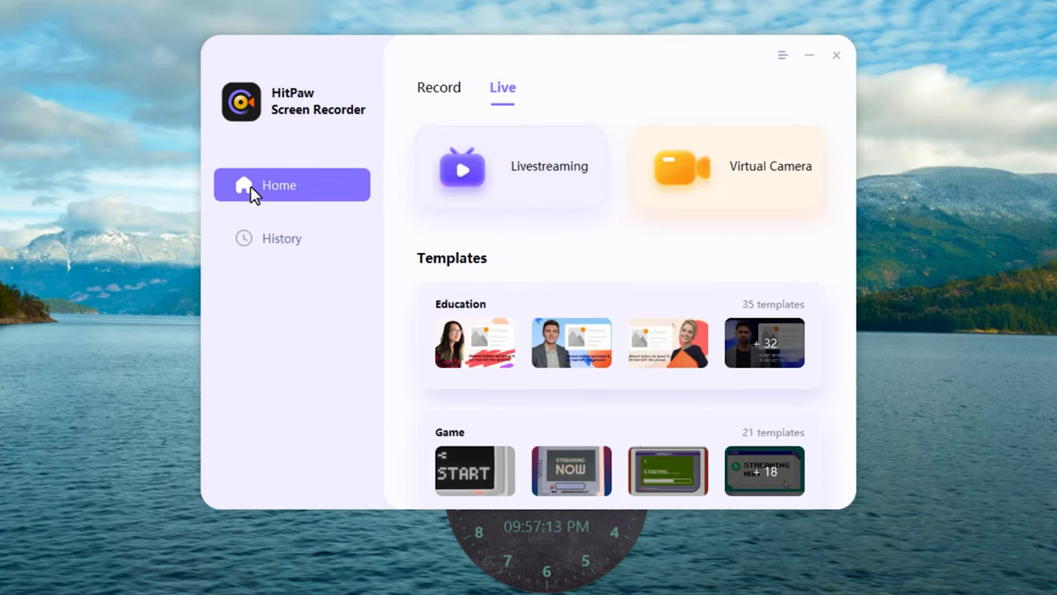
Step: Check which file actions the history offers for the screenshot 2022_07_06_215542.png
left_click(366, 248)
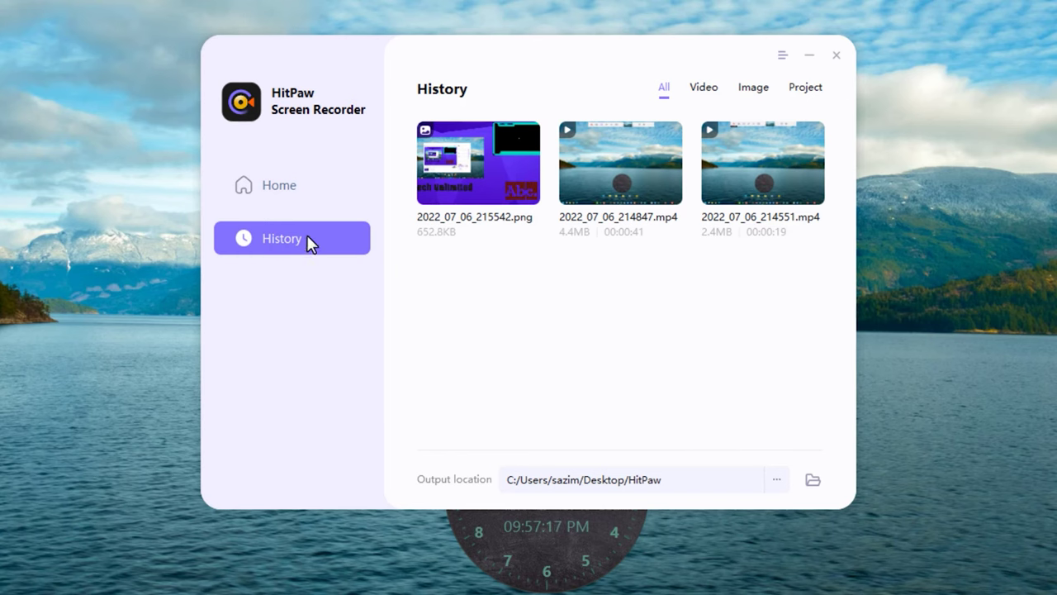
left_click(522, 190)
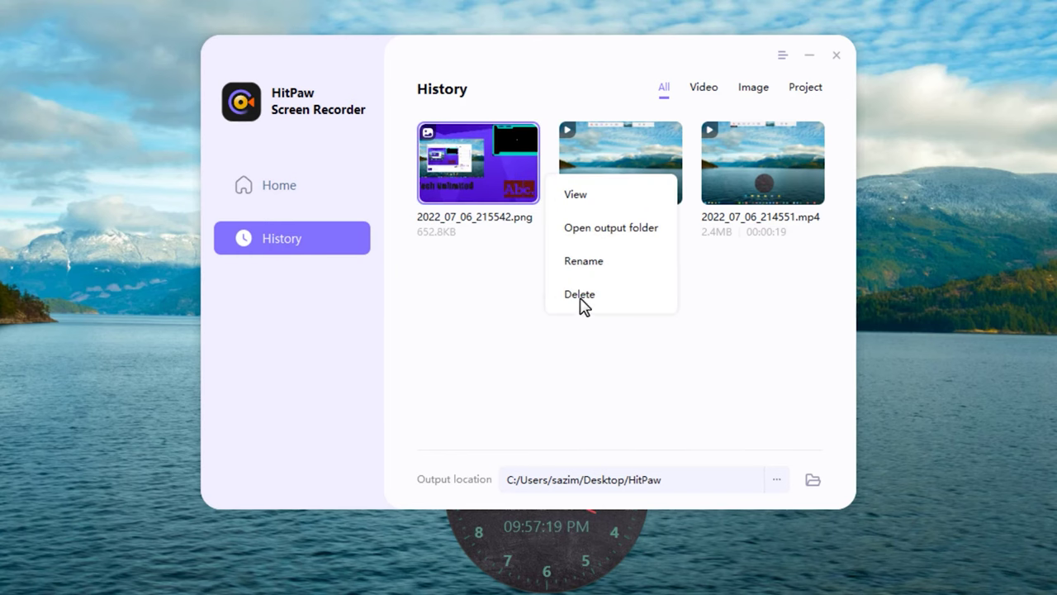
left_click(614, 371)
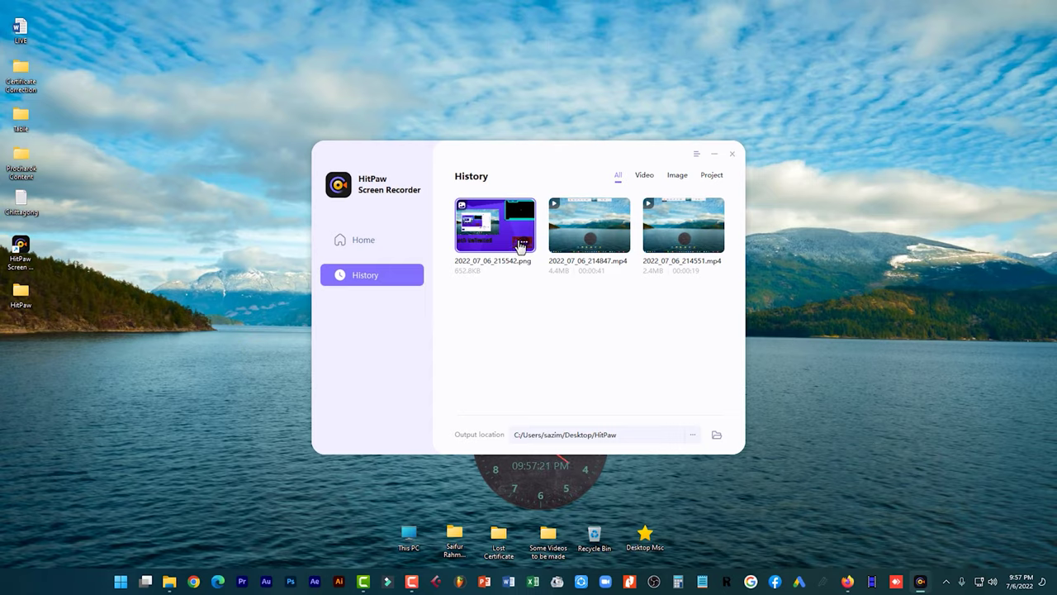
left_click(551, 243)
key("Escape")
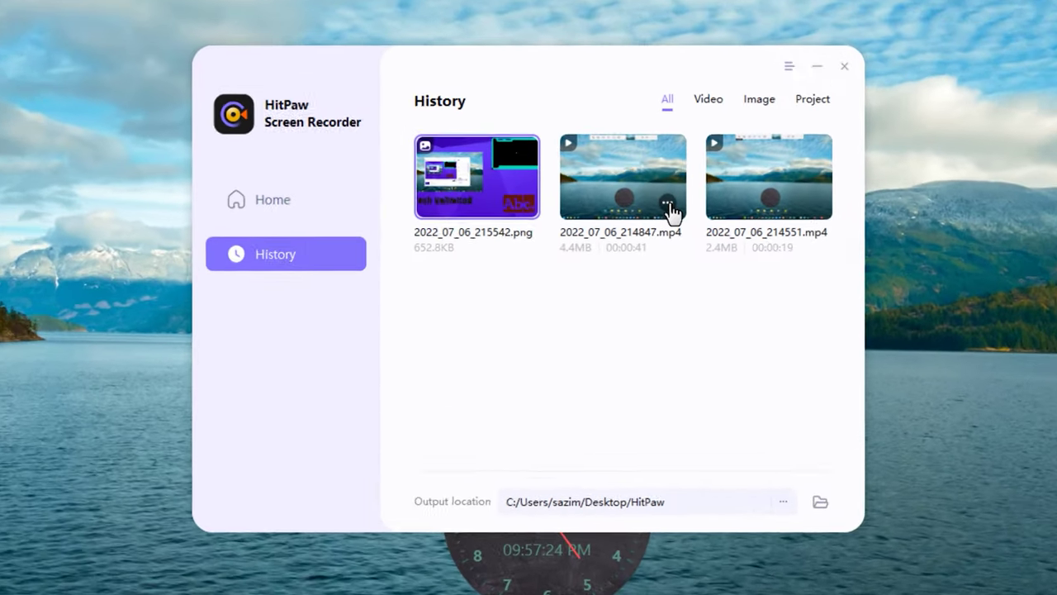
Step: Open the recording 2022_07_06_214847.mp4 for editing and trim its start to 00:18:48
left_click(625, 240)
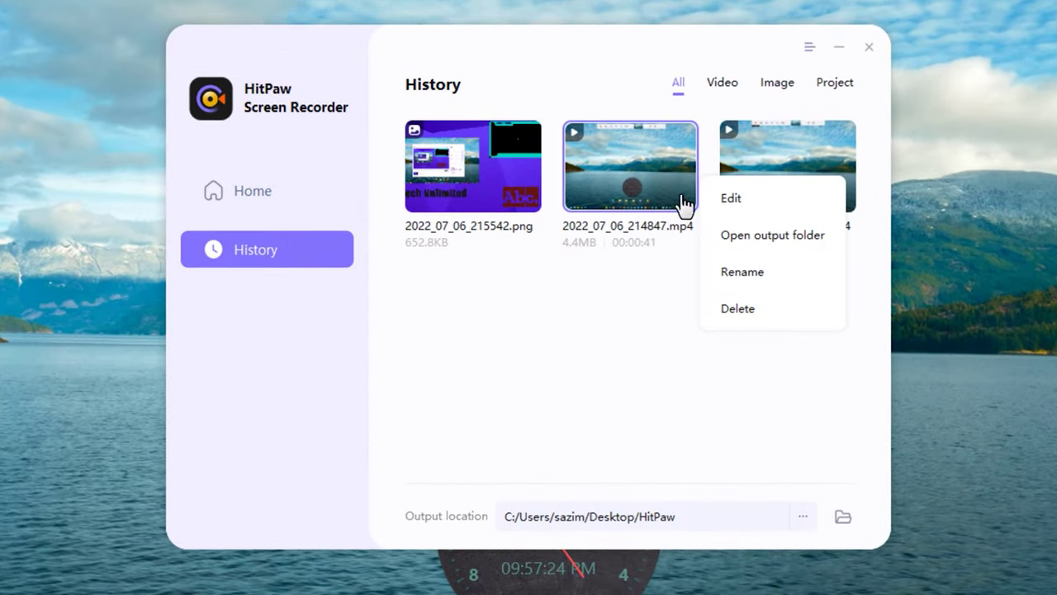
left_click(753, 201)
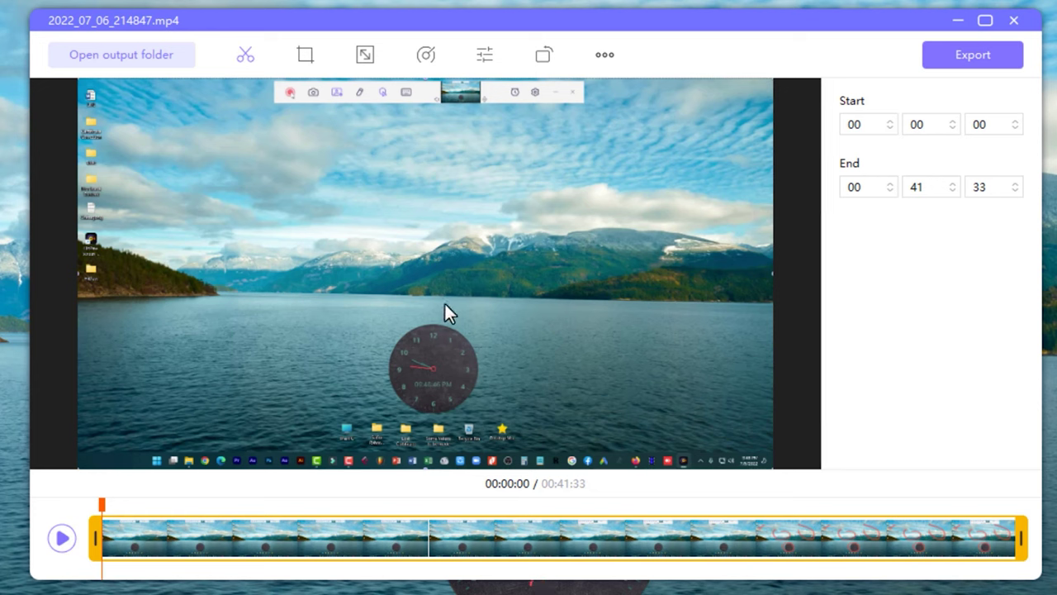
left_click_drag(92, 535, 218, 517)
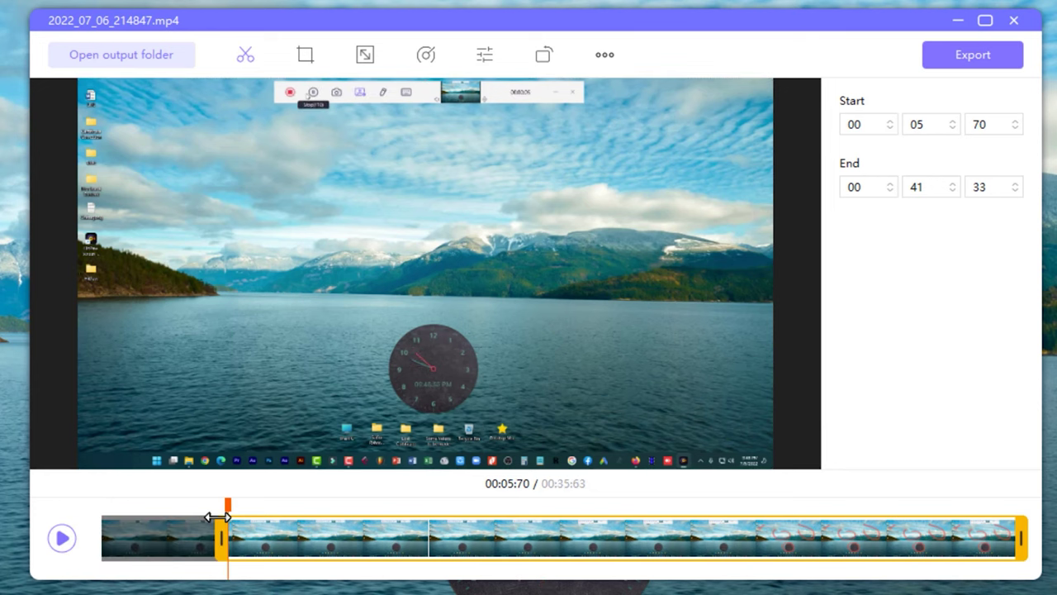
left_click_drag(1021, 540, 952, 536)
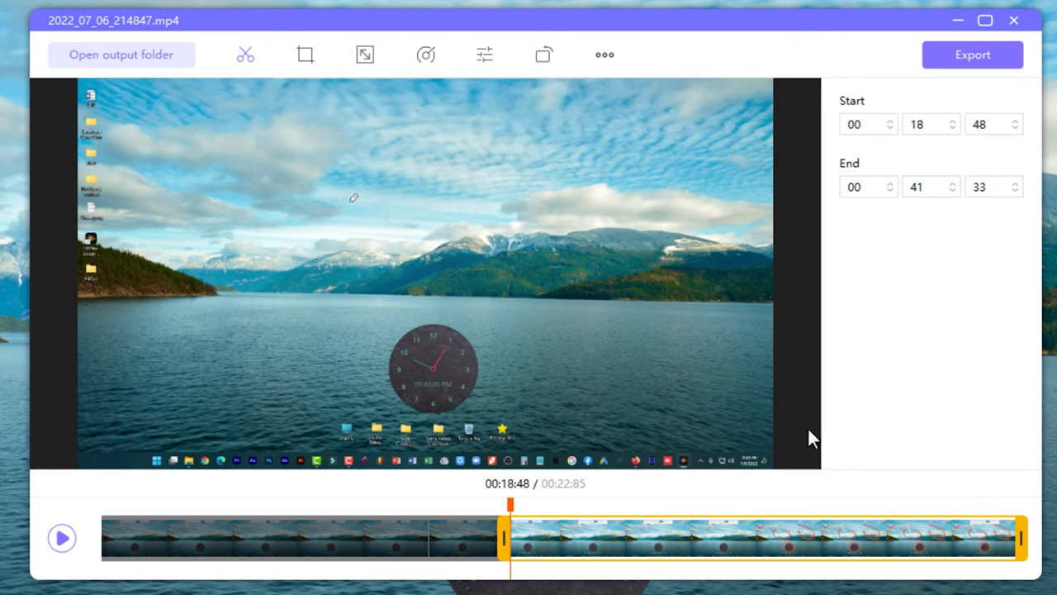
Step: Try the 1:1, 3:4 and 9:16 crop ratios, and apply a 16:9 crop enlarged to the full frame
left_click(306, 55)
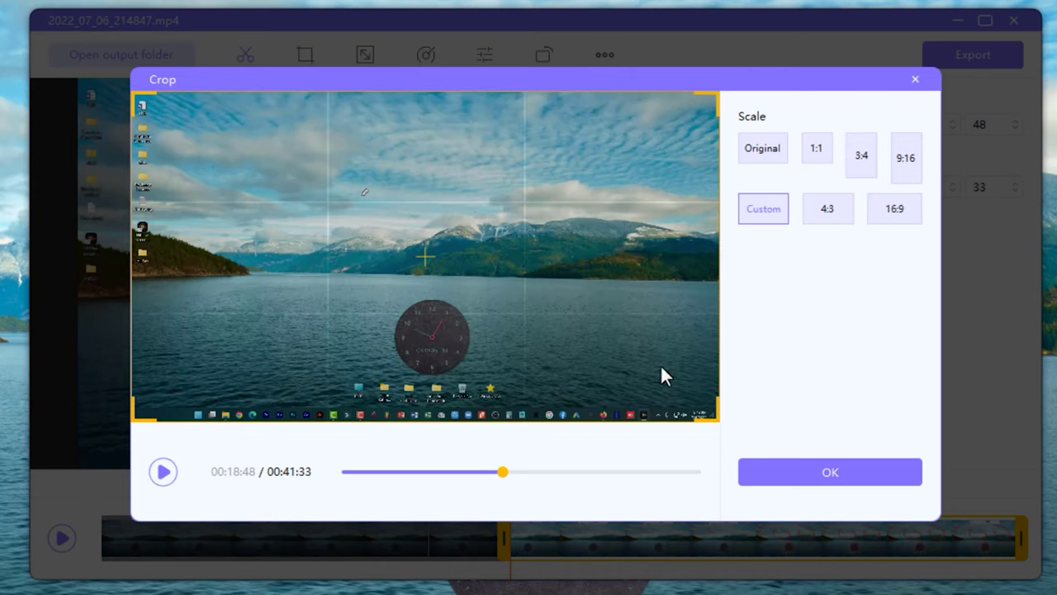
left_click_drag(130, 92, 125, 21)
left_click(818, 153)
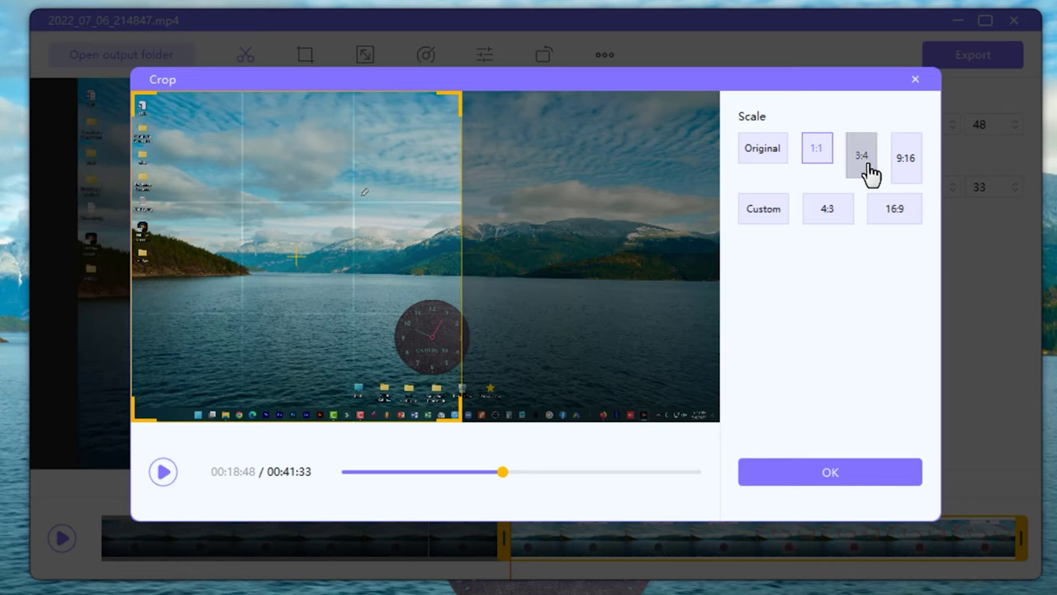
left_click(865, 166)
left_click(906, 173)
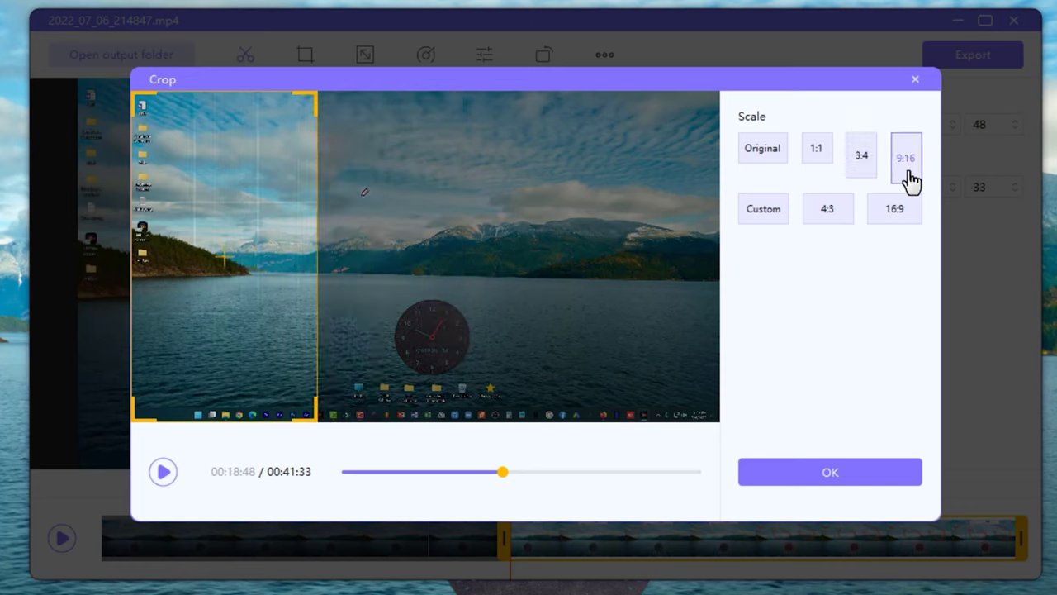
left_click(897, 223)
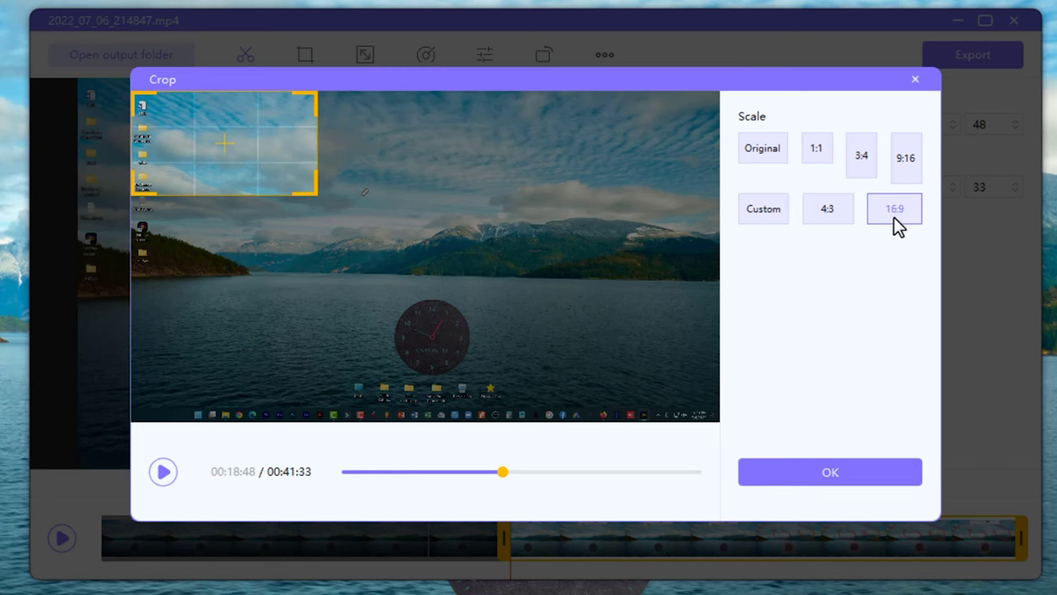
left_click_drag(326, 192, 873, 496)
left_click(845, 474)
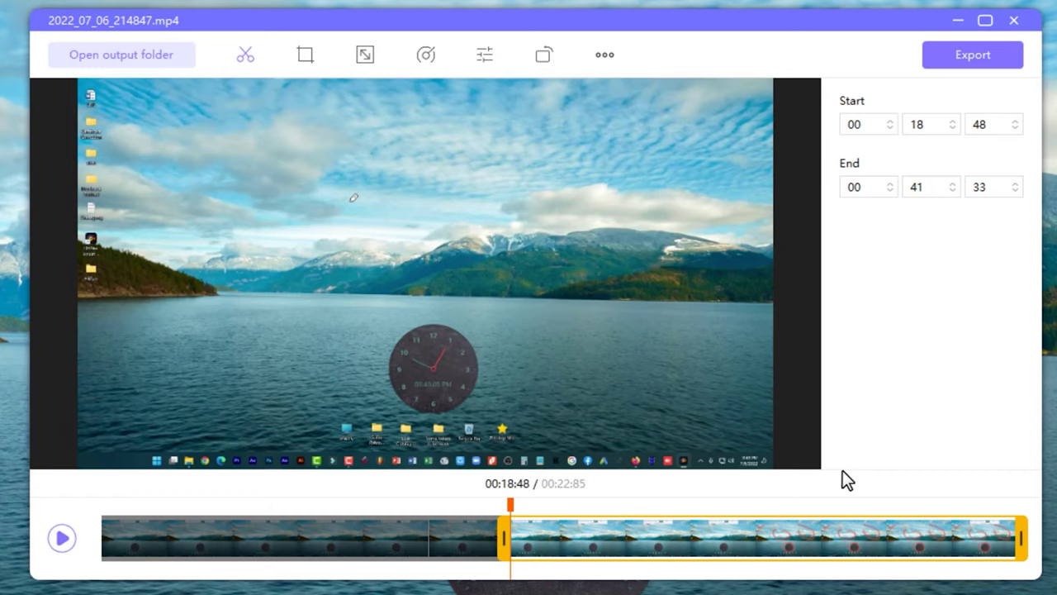
Step: Look through the video's resize options and playback speed presets
left_click(372, 59)
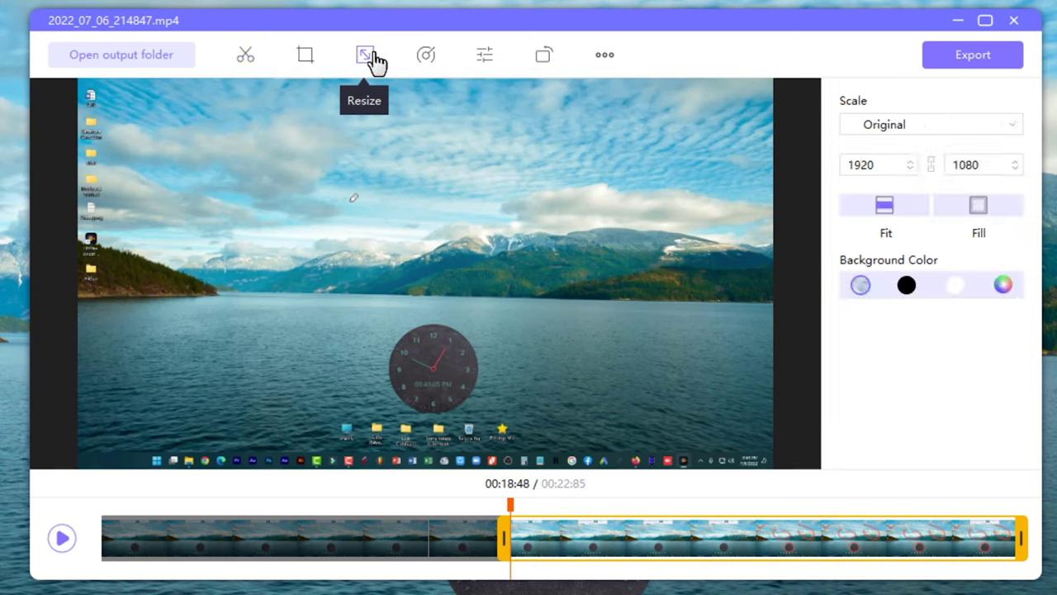
left_click(426, 58)
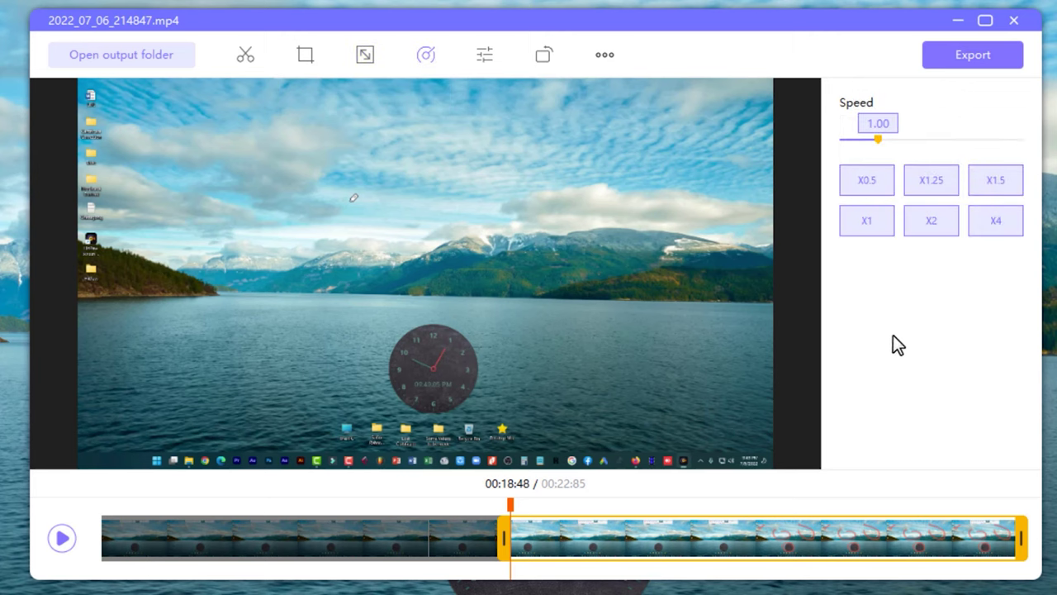
Step: Set the video's brightness to 2, saturation to 28 and contrast to 28, and raise one more colour adjustment farther down the list
left_click(487, 56)
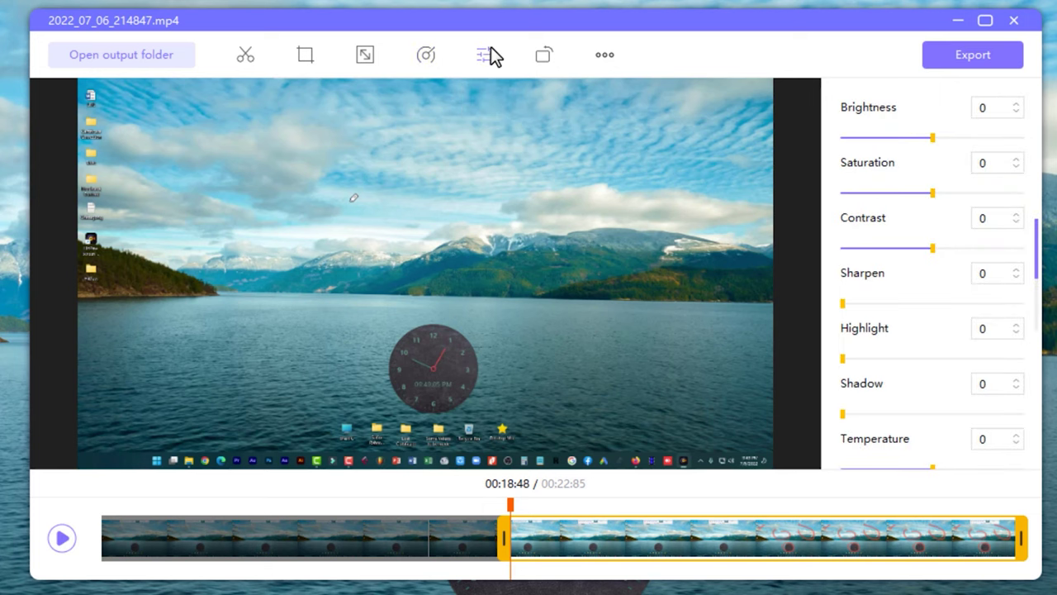
left_click_drag(933, 137, 937, 137)
left_click_drag(977, 194, 957, 194)
left_click(957, 247)
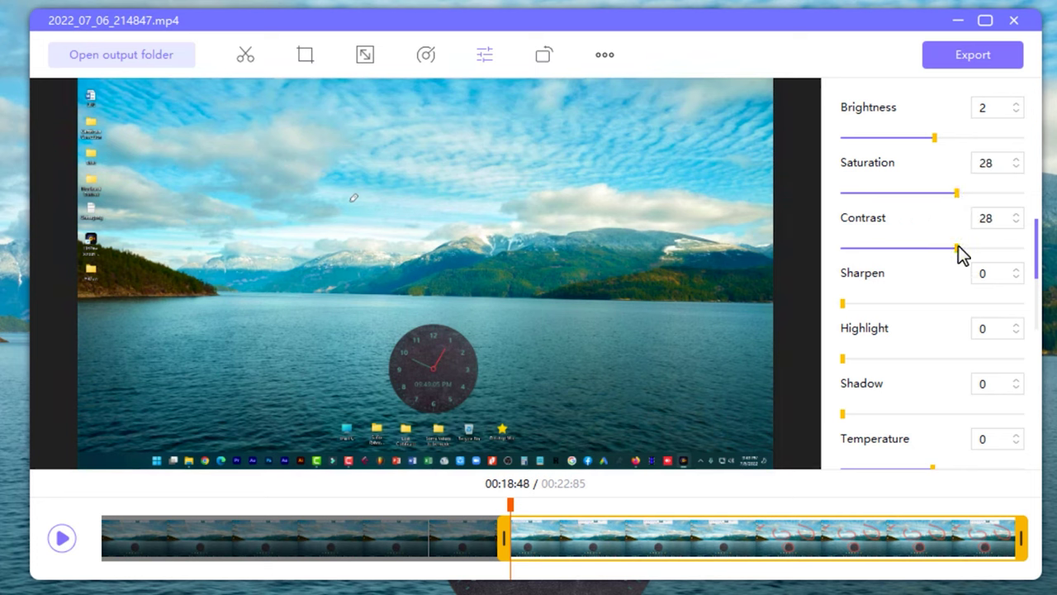
mouse_move(845, 358)
left_mouse_down()
mouse_move(941, 358)
mouse_move(831, 354)
left_mouse_up()
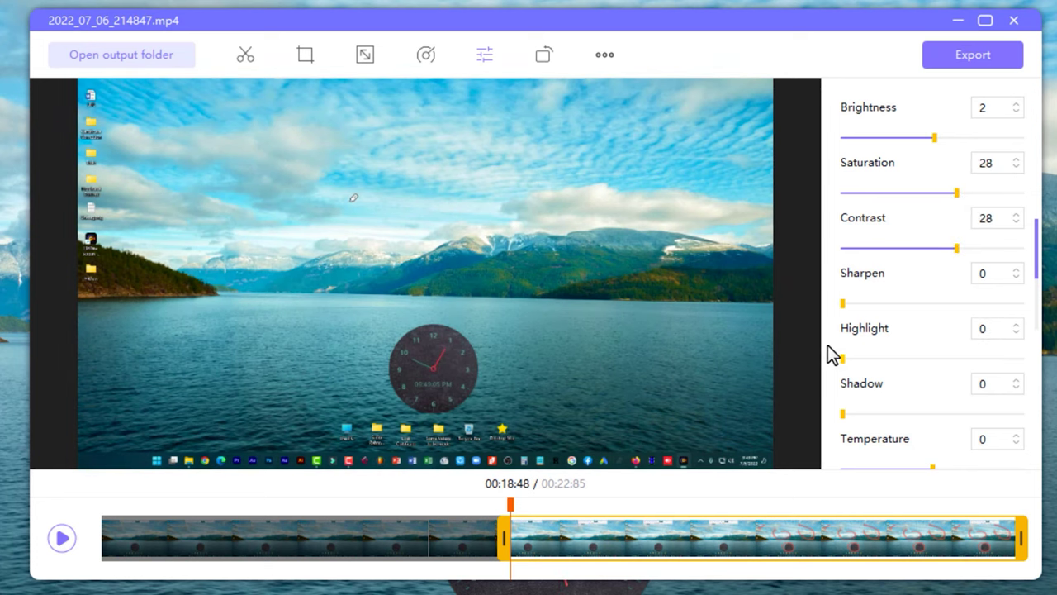
scroll(830, 355, "down", 2)
left_click_drag(930, 429, 1004, 435)
scroll(982, 434, "up", 2)
Step: Try rotating the video counterclockwise and clockwise, bringing it back to its upright orientation
left_click(543, 60)
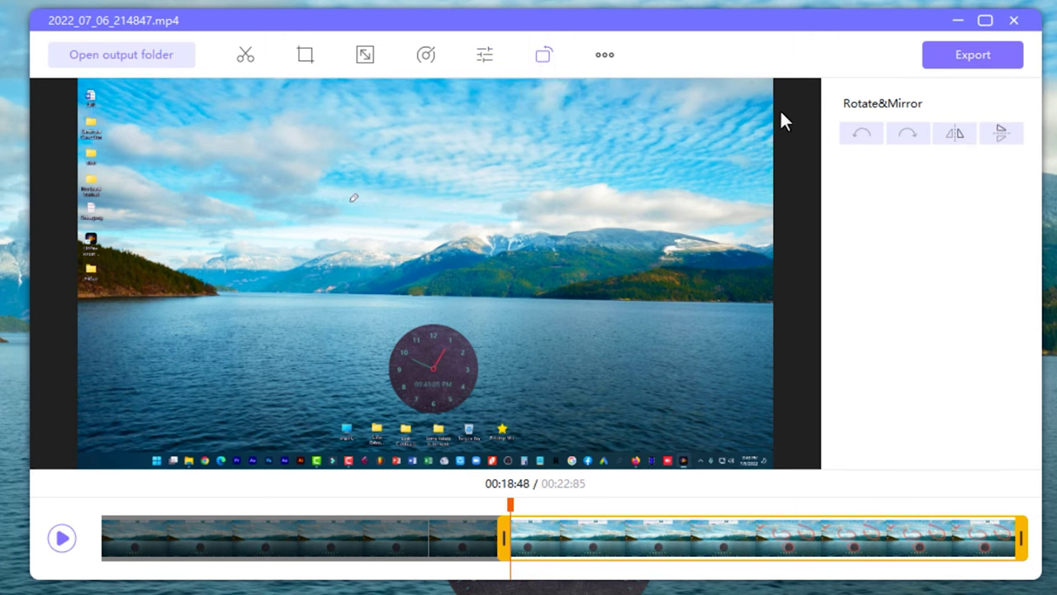
left_click(856, 135)
left_click(855, 134)
left_click(858, 134)
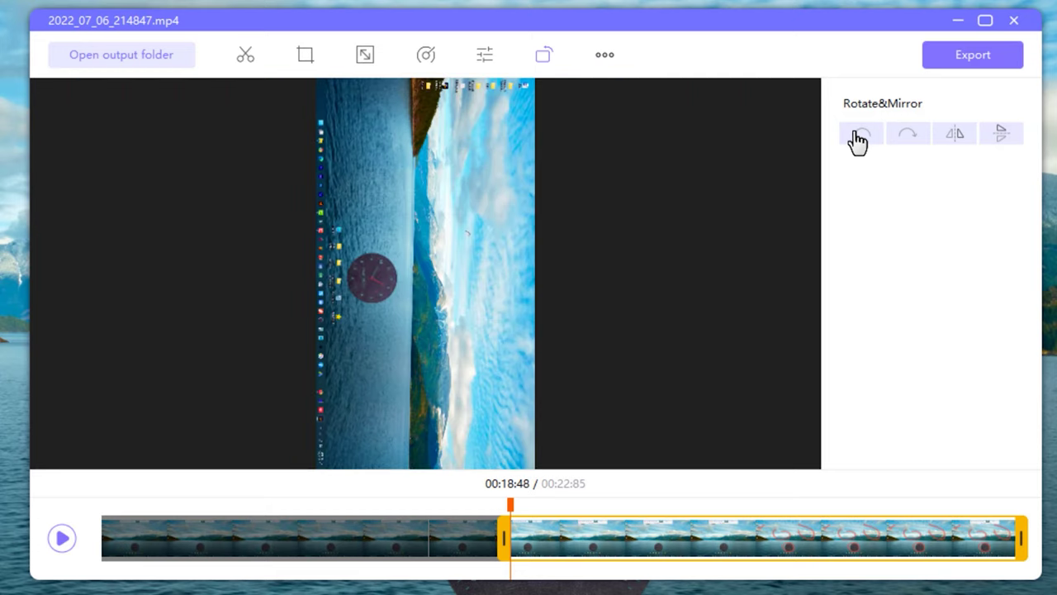
left_click(857, 135)
left_click(907, 134)
left_click(855, 134)
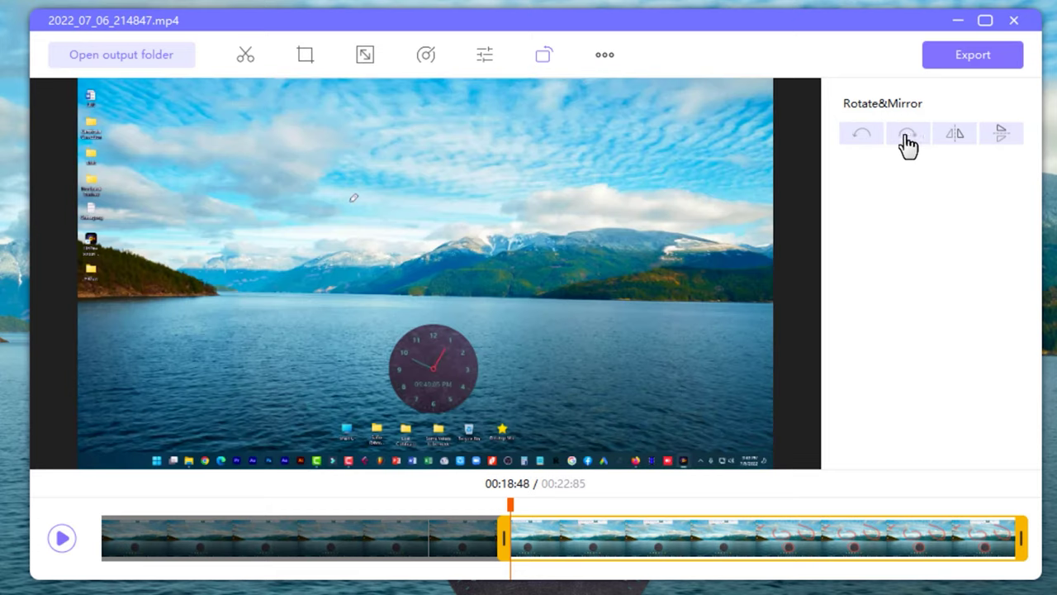
Step: Try mirroring the video horizontally and vertically, reversing each flip
left_click(955, 137)
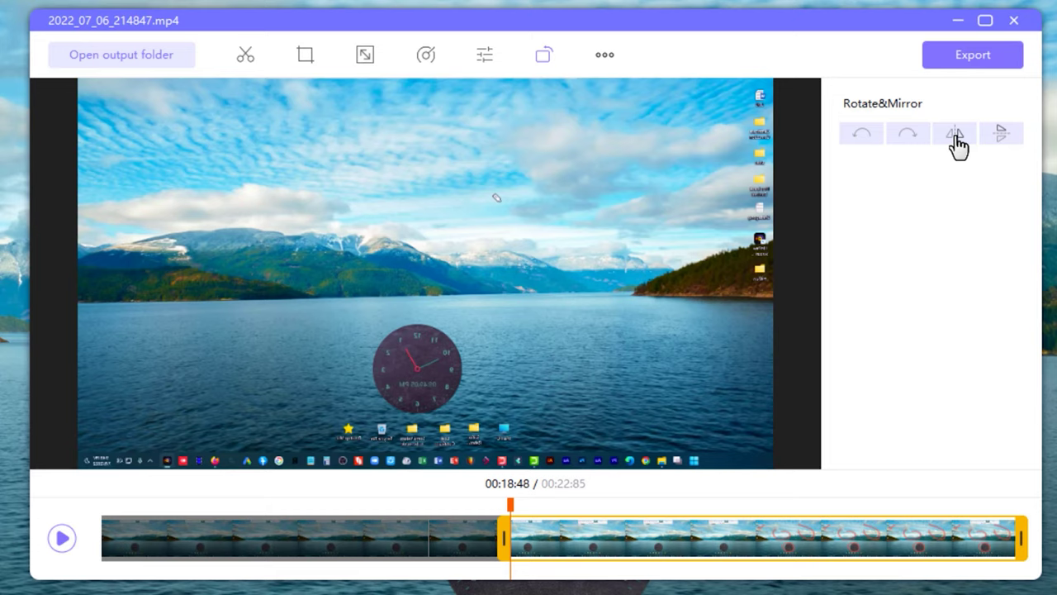
left_click(954, 137)
left_click(1009, 138)
left_click(1011, 139)
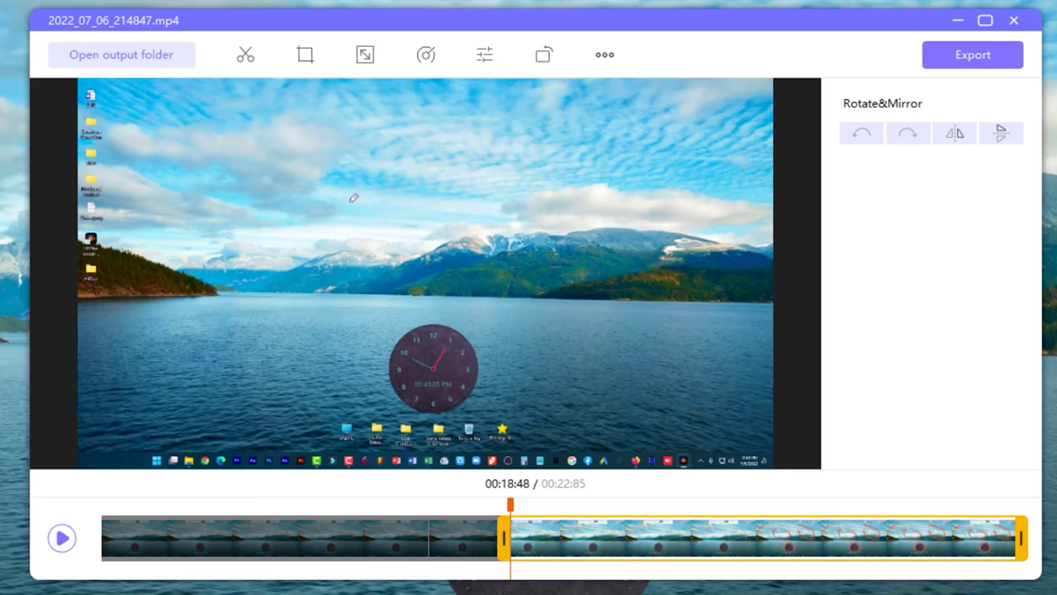
Step: Export the video in MP4 format to the HitPaw folder on the desktop under the name edited
left_click(983, 62)
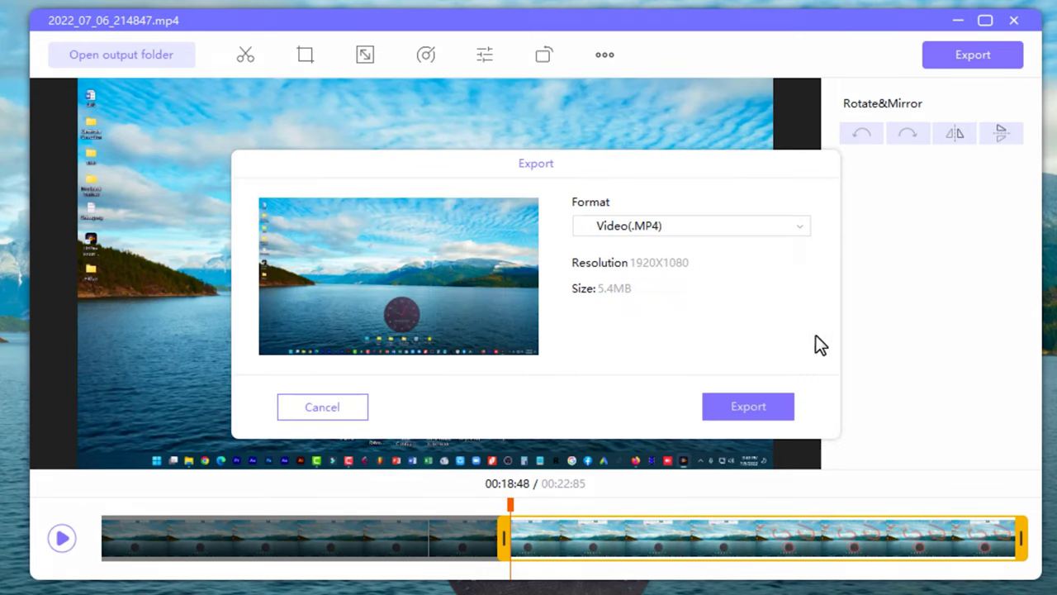
left_click(768, 413)
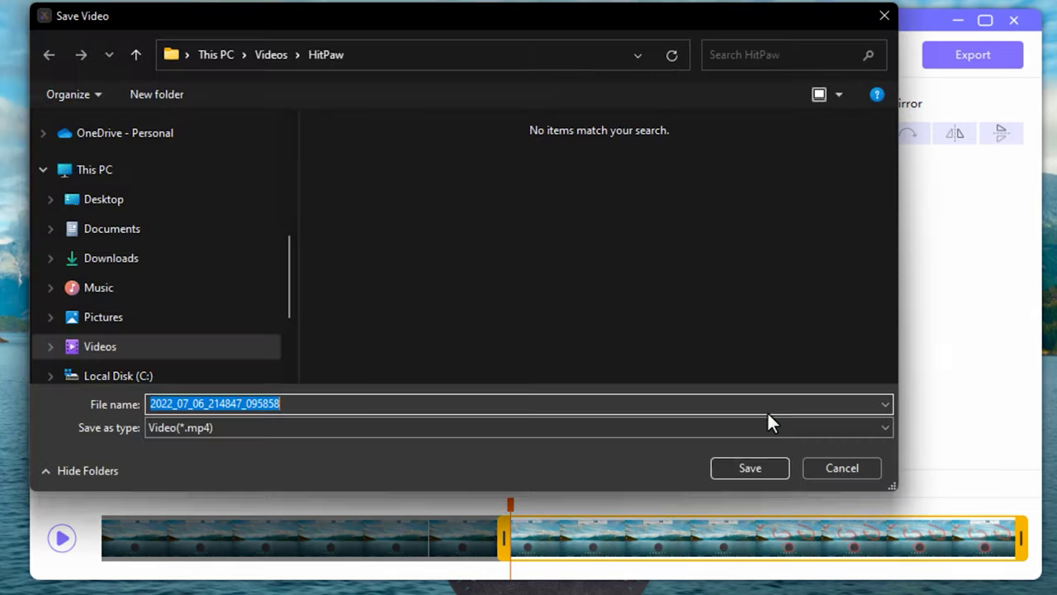
left_click(118, 204)
left_click(584, 172)
double_click(584, 172)
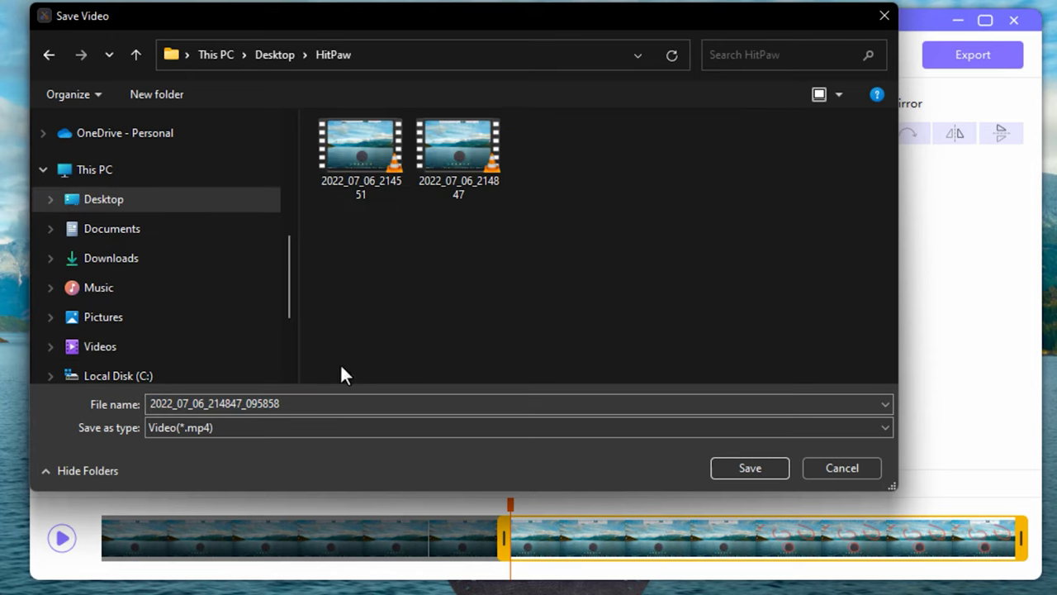
type("edited")
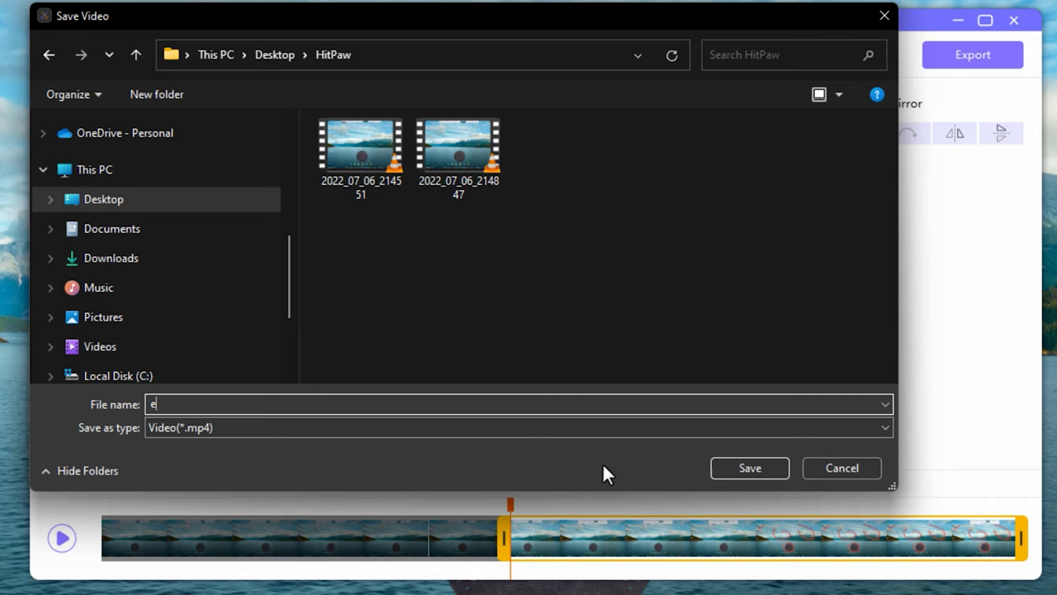
left_click(749, 468)
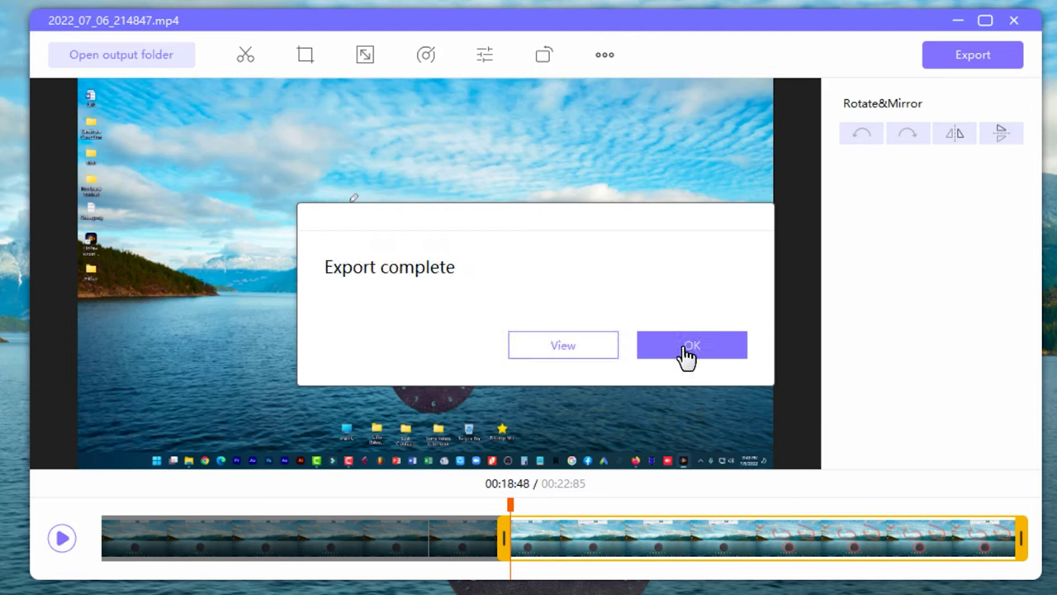
left_click(684, 355)
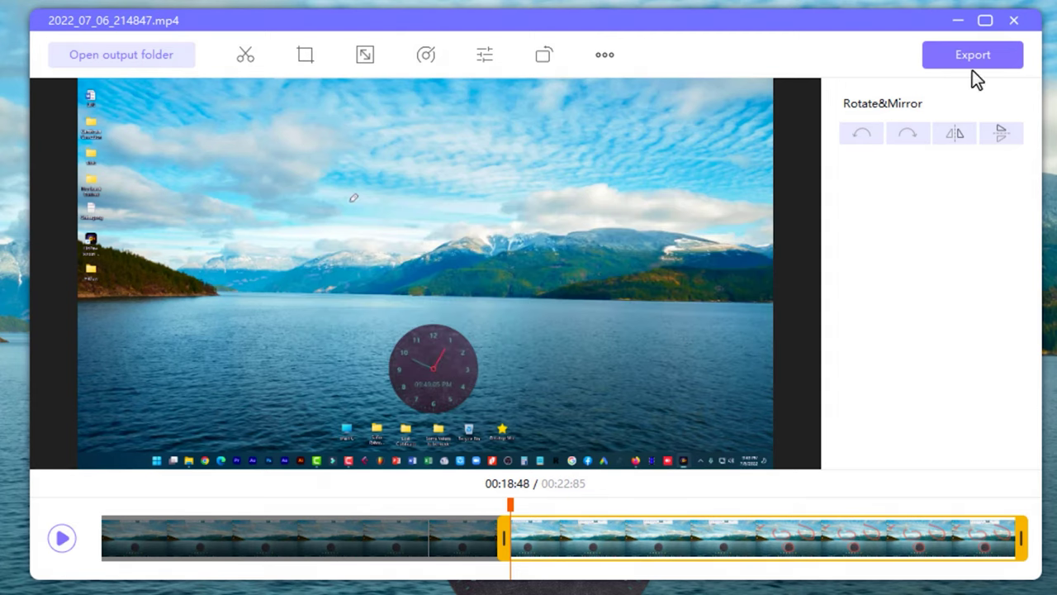
Step: Close the video editor and the HitPaw Screen Recorder window
left_click(1019, 23)
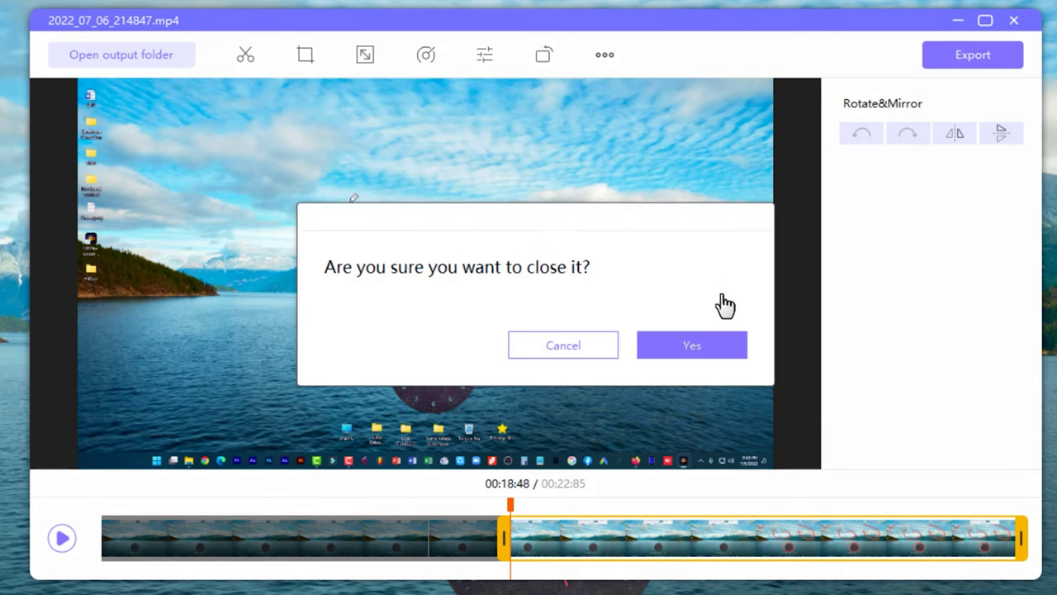
left_click(656, 353)
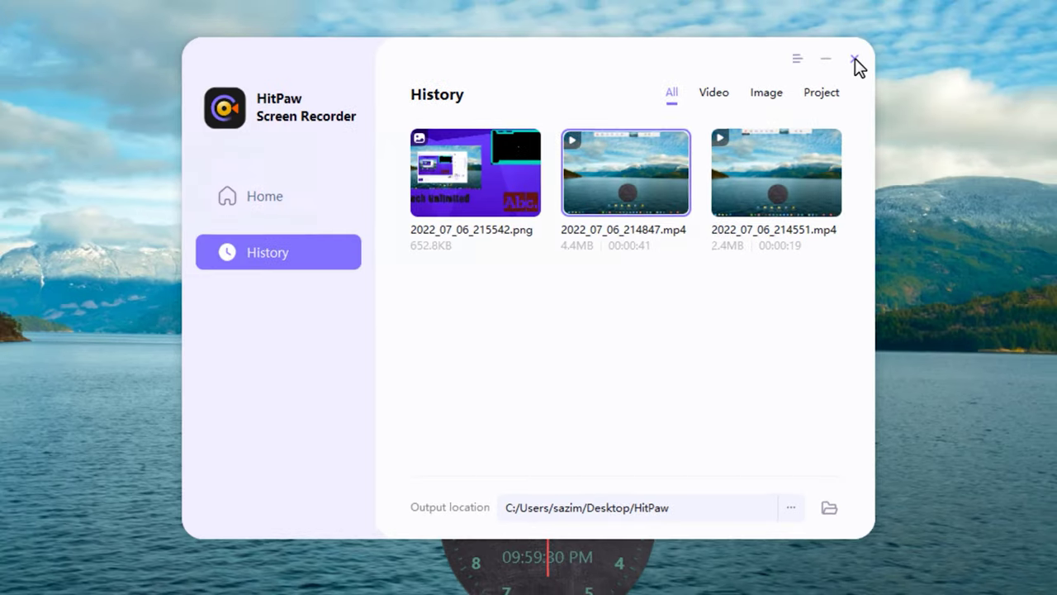
left_click(869, 47)
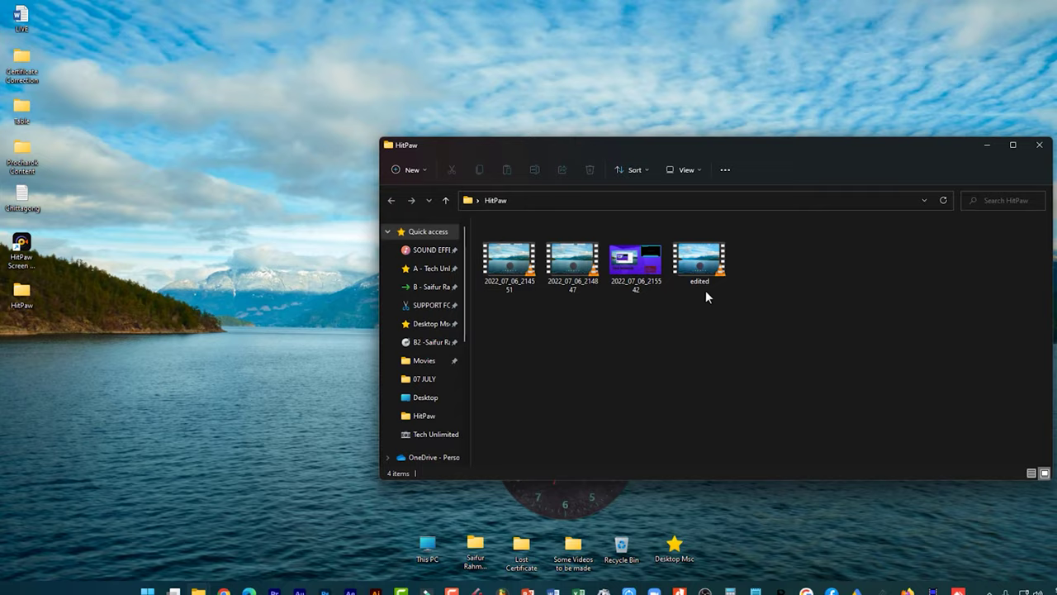
Step: Play the exported edited video from the HitPaw folder in VLC media player, and close the player
left_click(703, 289)
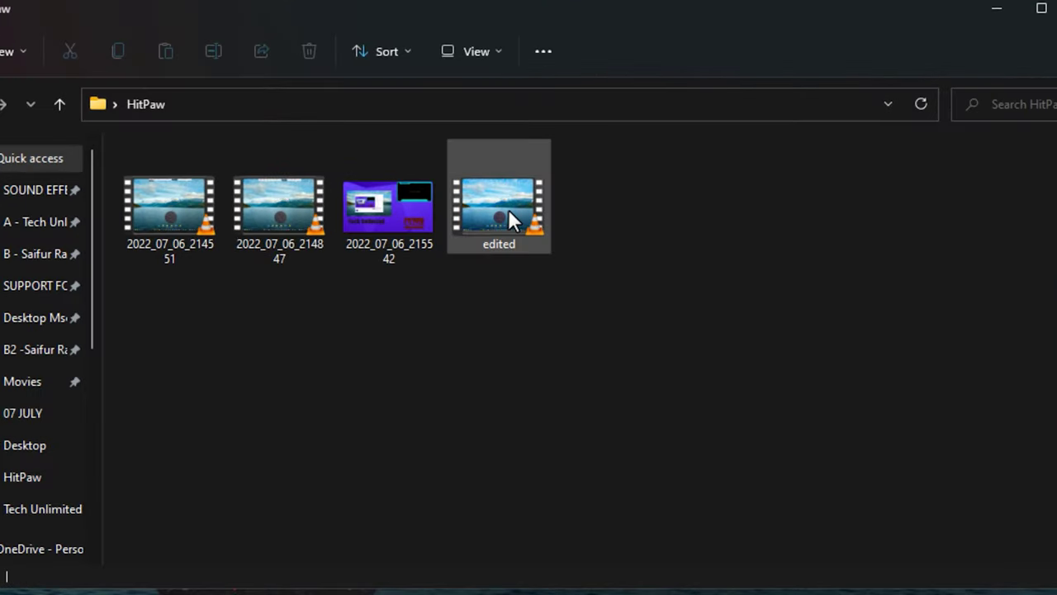
double_click(509, 211)
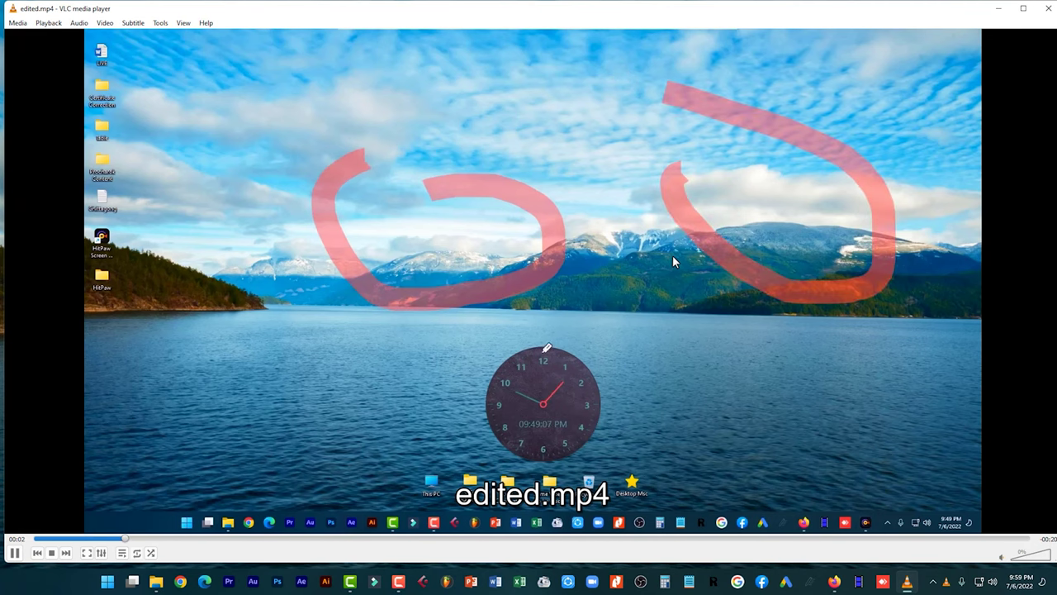
left_click(1024, 13)
double_click(7, 7)
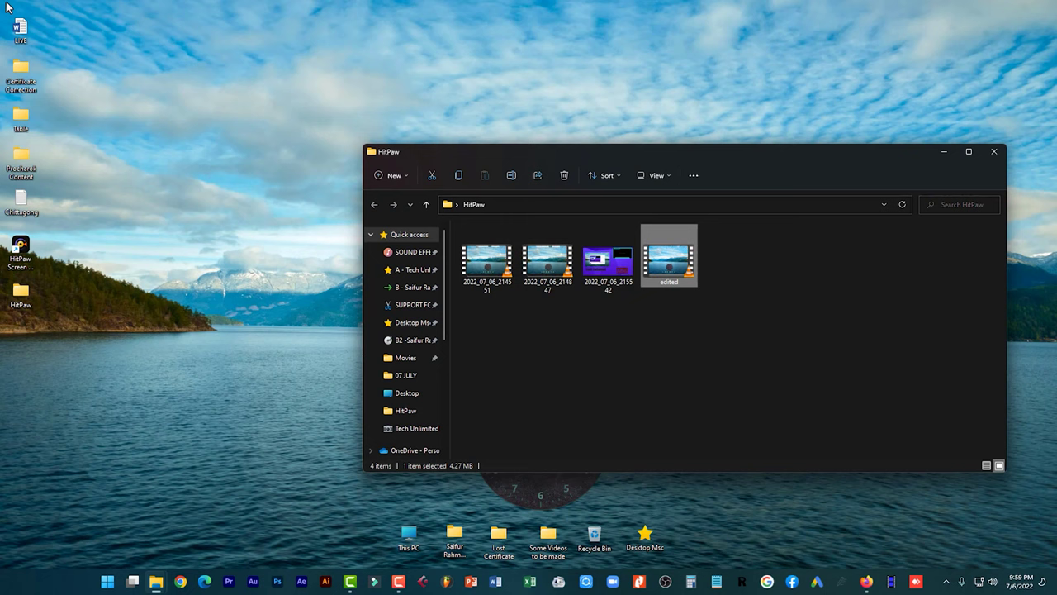
Step: Replay the edited video, reposition the player to view the whole frame, and clear the player and folder windows from the desktop
double_click(656, 255)
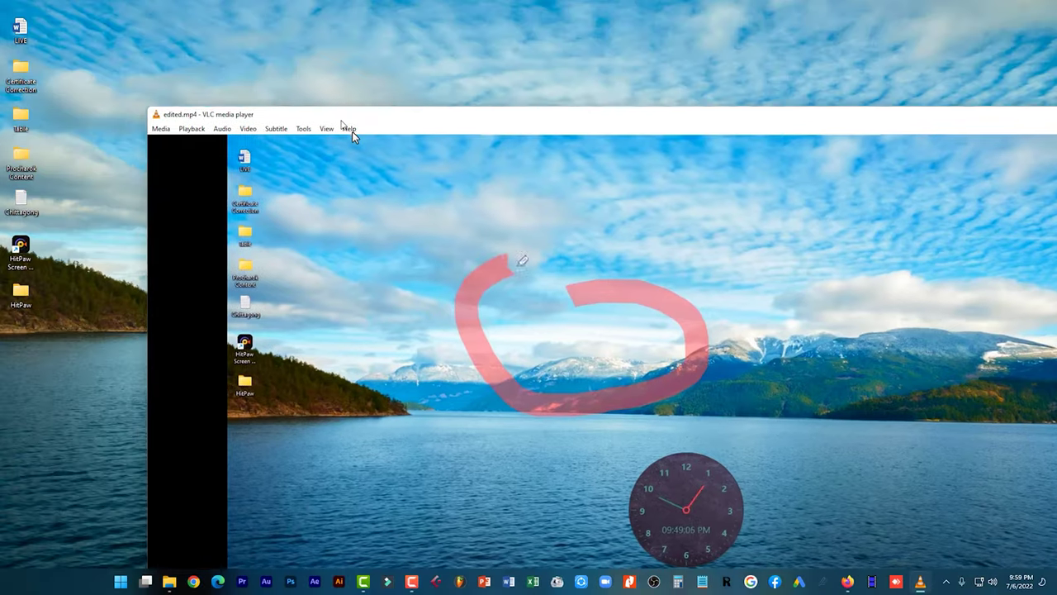
left_click_drag(352, 131, 502, 40)
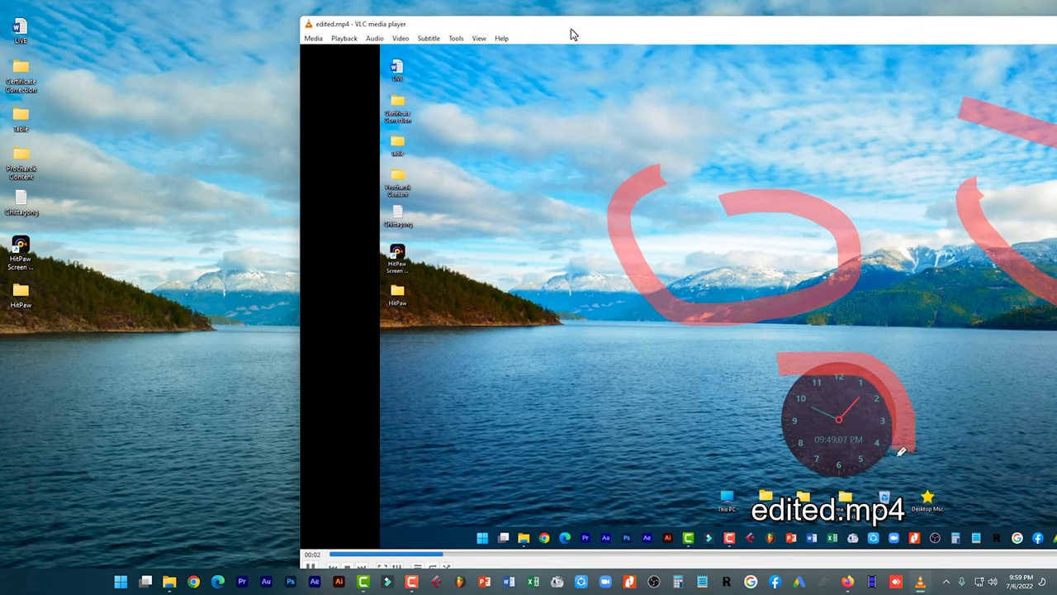
left_click_drag(906, 33, 545, 23)
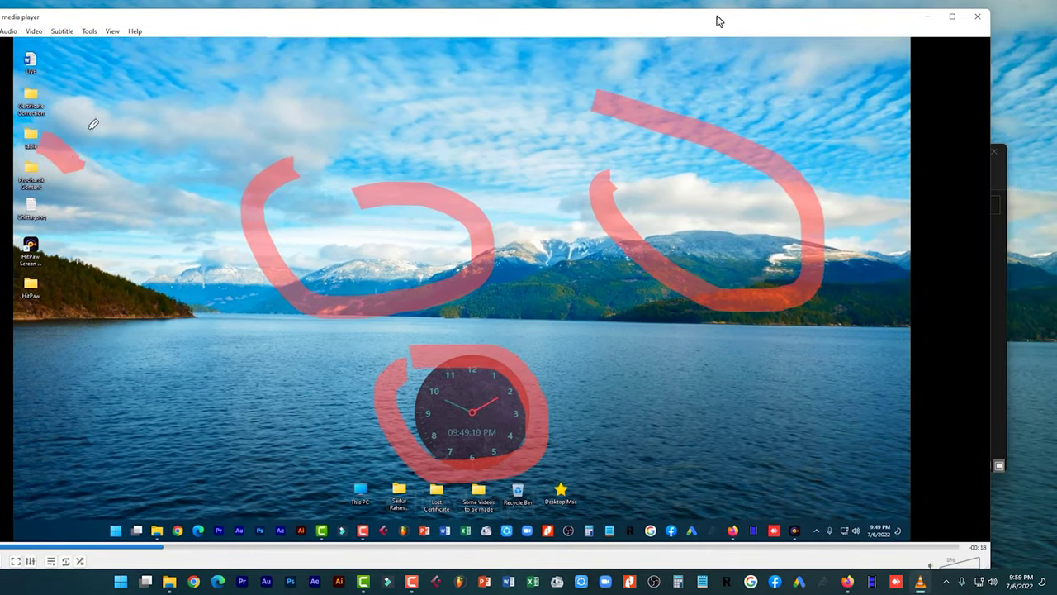
left_click(978, 17)
key("super+d")
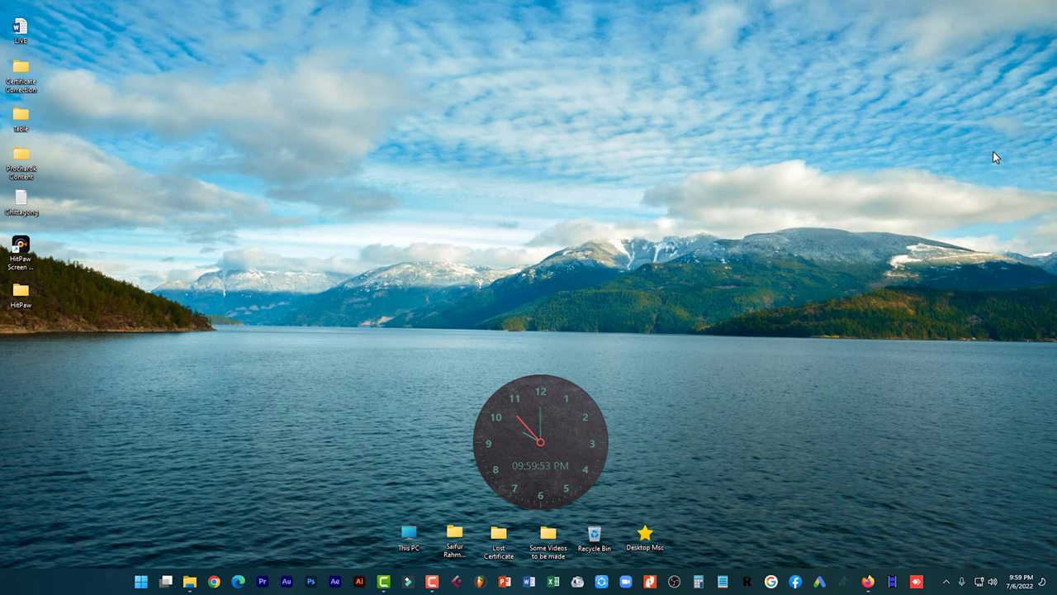
Step: Relaunch HitPaw Screen Recorder and compare the Record and Live options on its home page, ending on Record
double_click(30, 250)
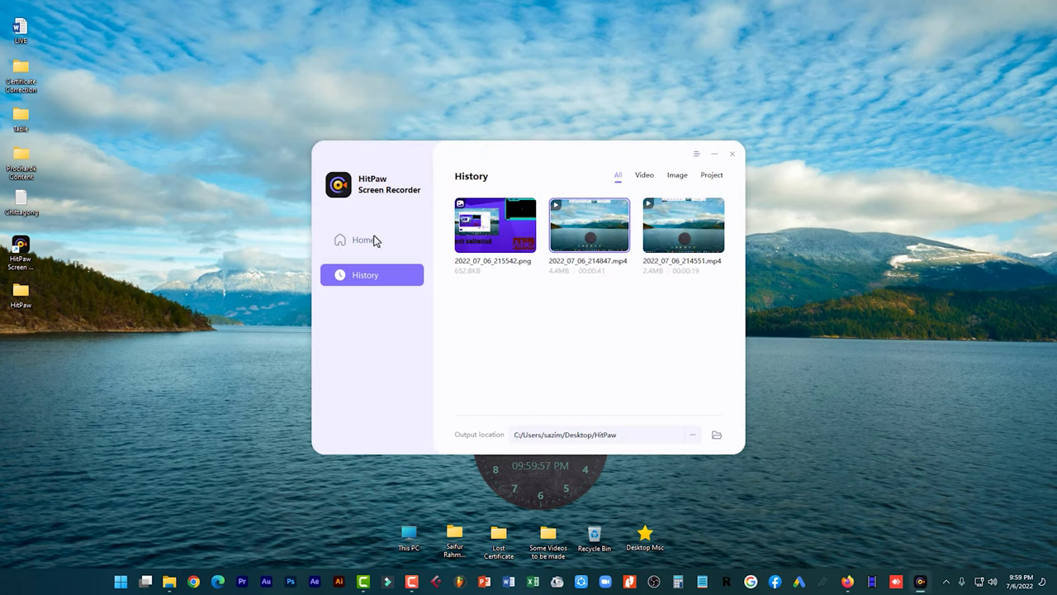
left_click(374, 240)
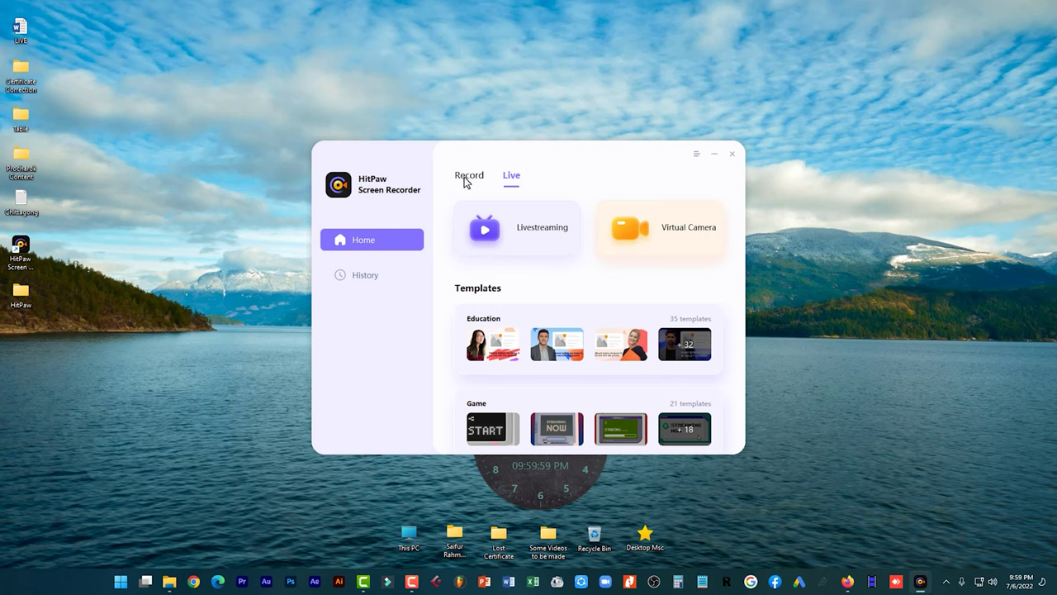
left_click(465, 181)
left_click(513, 181)
left_click(483, 180)
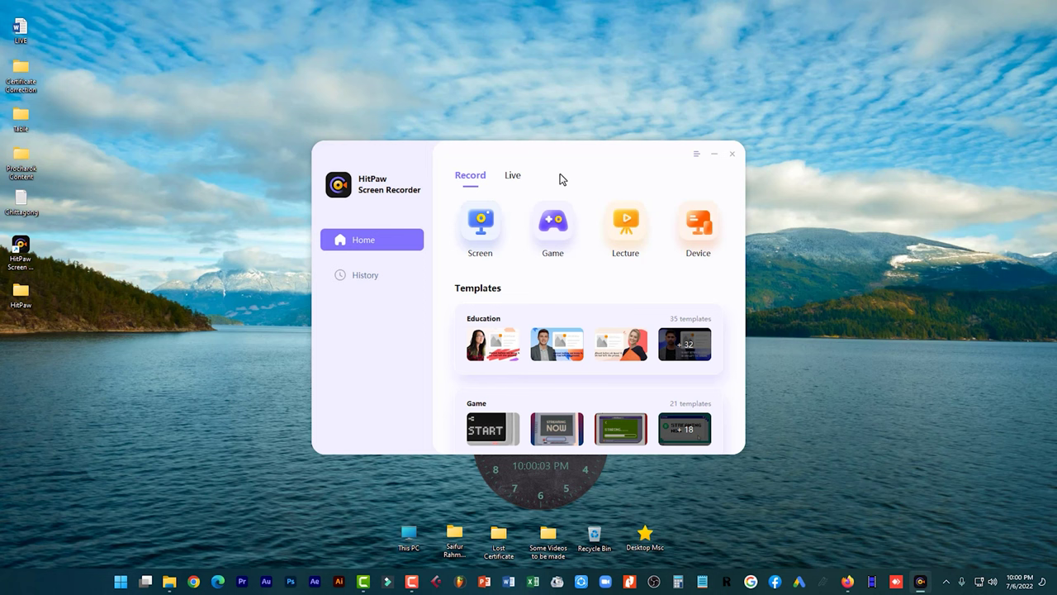